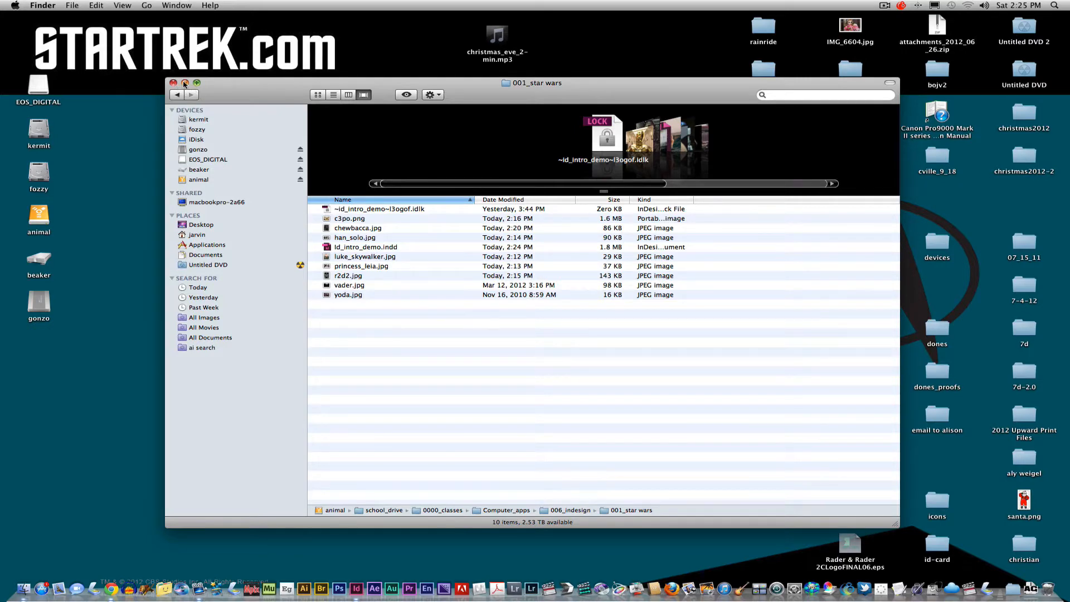
- Minimize the Star Wars folder window, switch to InDesign and look through spreads 2-3 and 4-5 of the demo document
left_click(185, 84)
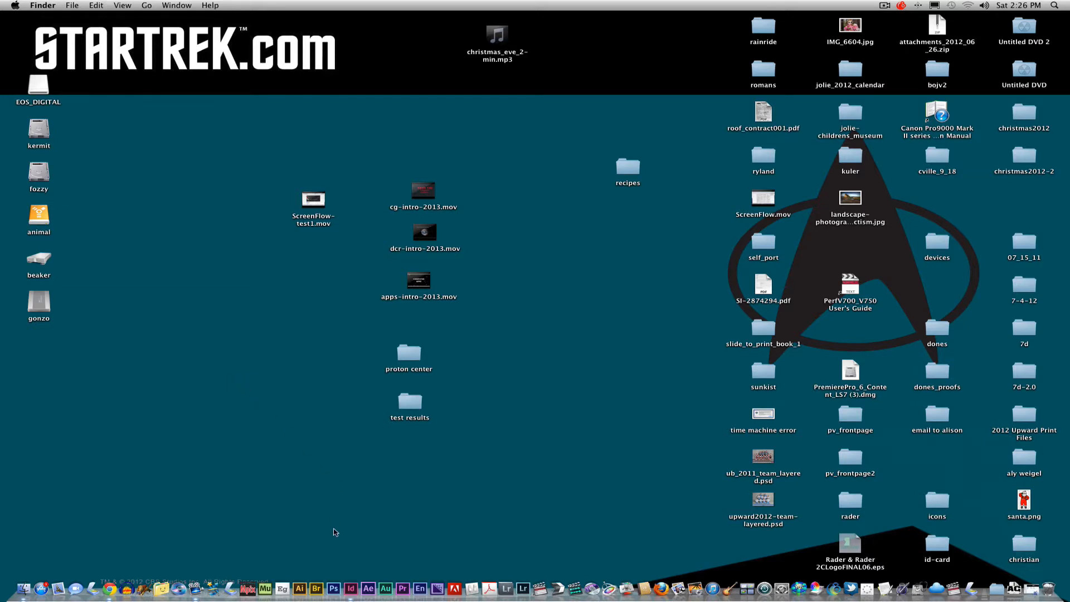
left_click(351, 591)
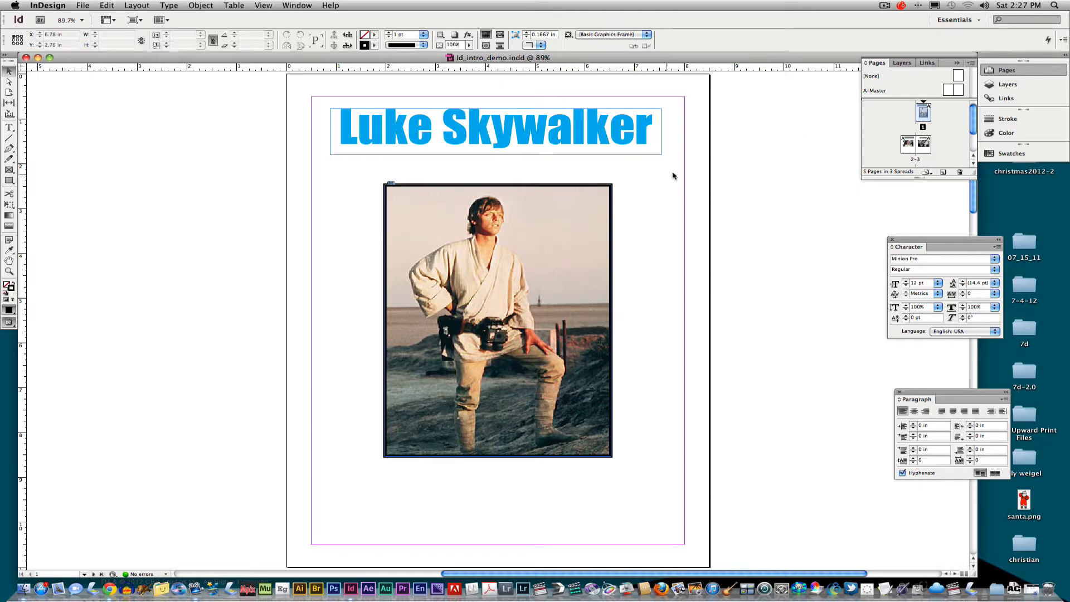
left_click(908, 149)
double_click(909, 151)
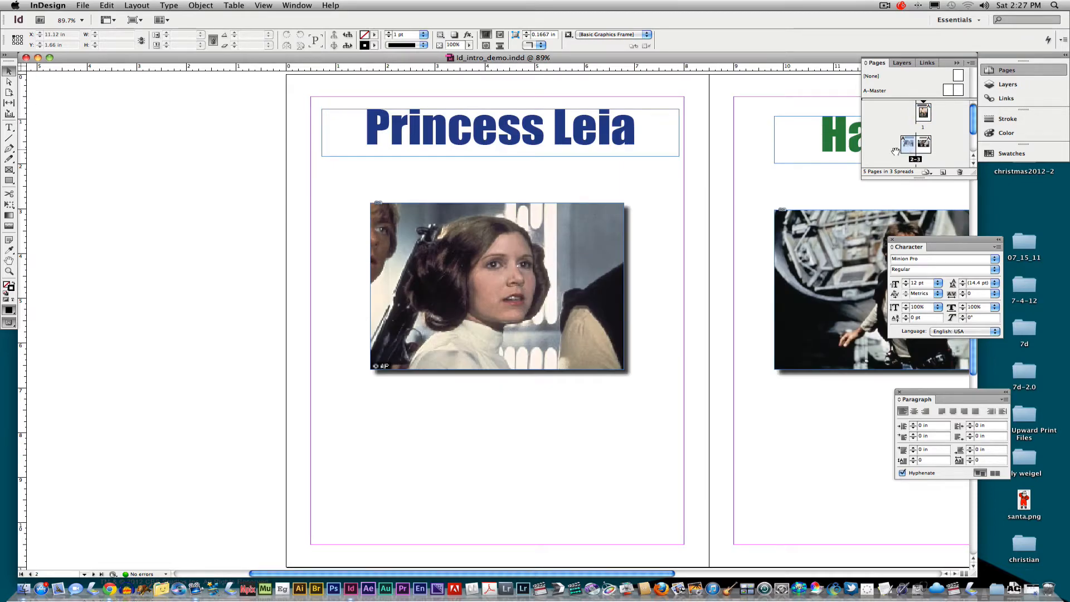
left_click_drag(691, 217, 470, 213)
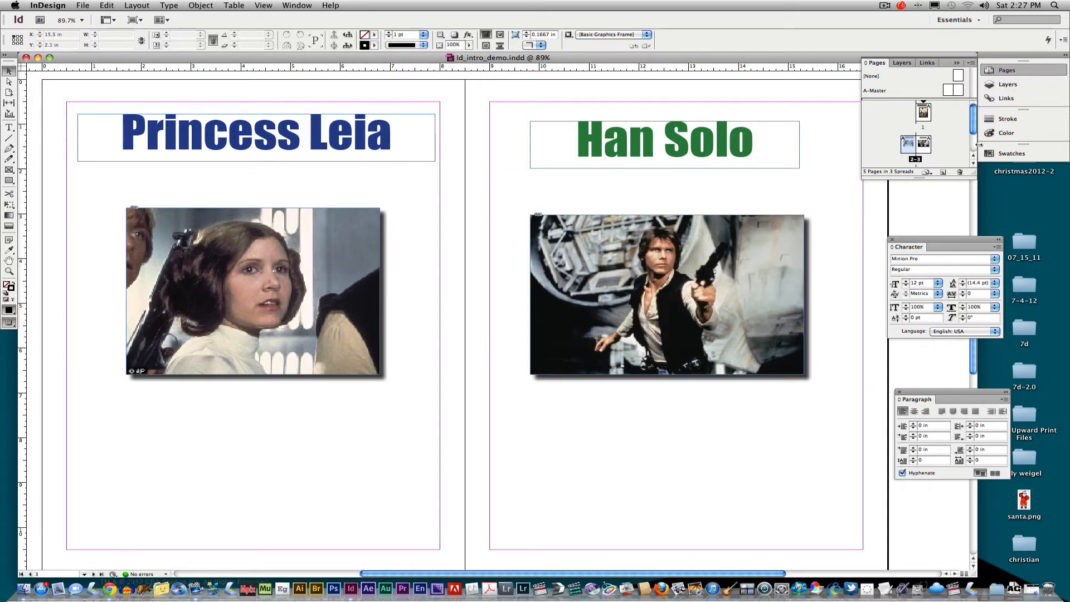
left_click_drag(972, 133, 974, 151)
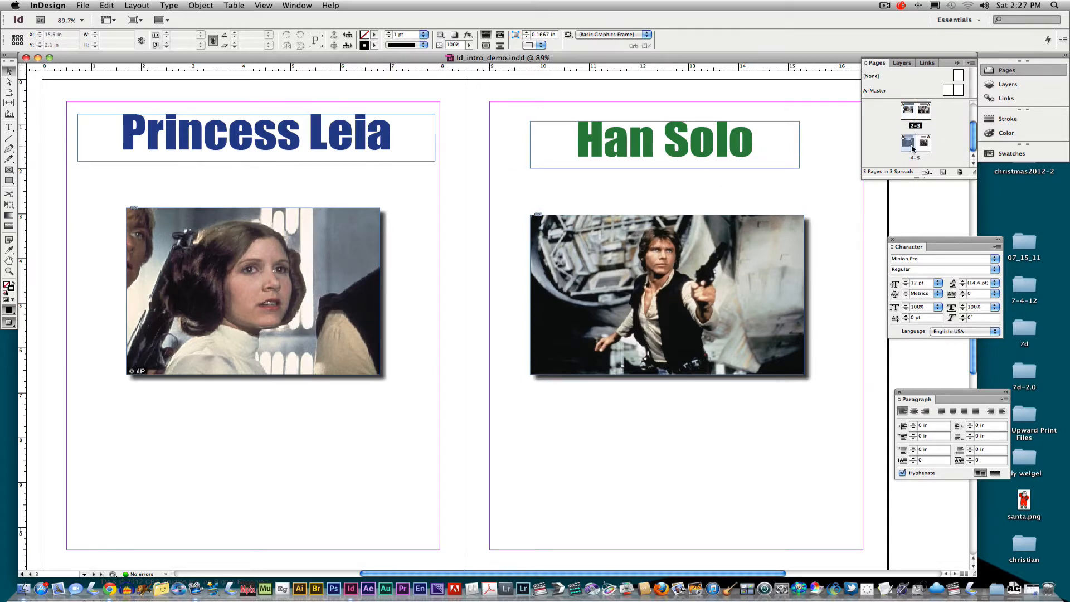
double_click(911, 146)
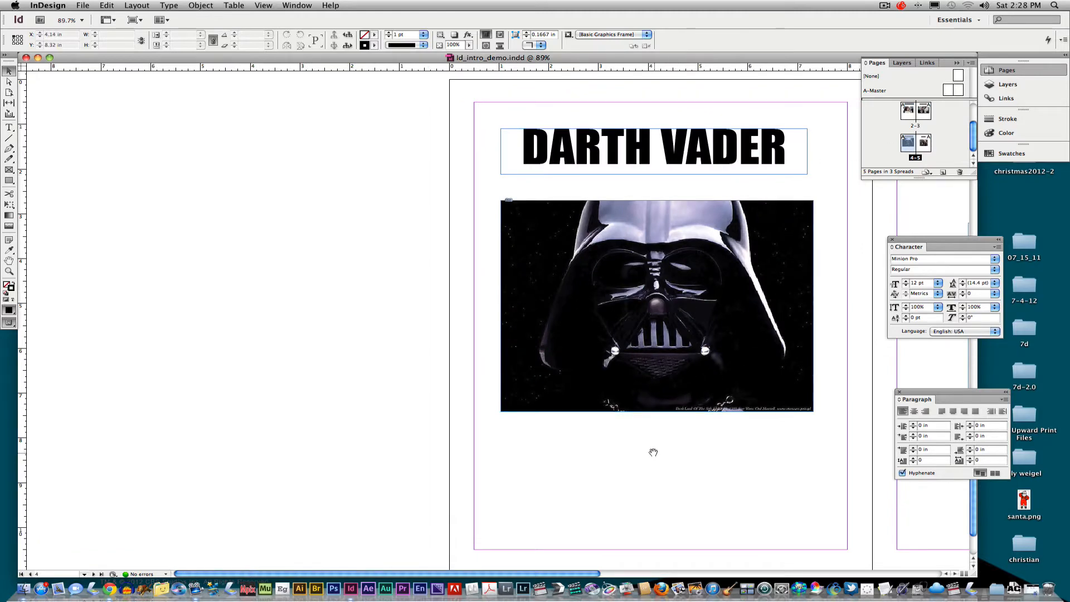
left_click_drag(652, 452, 287, 446)
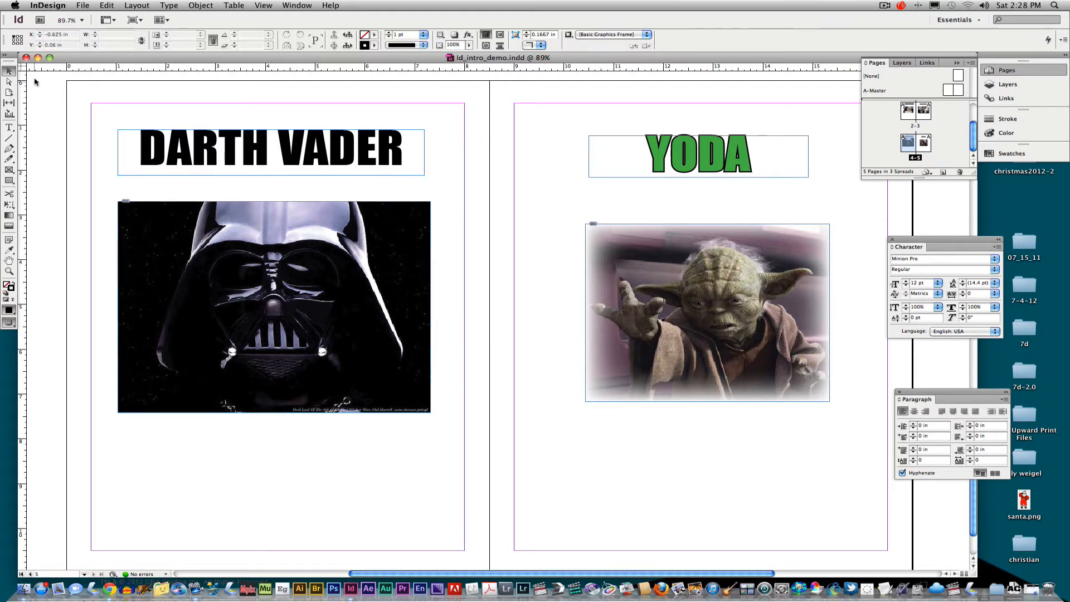
- Close the Id_intro_demo.indd document and quit InDesign
left_click(26, 58)
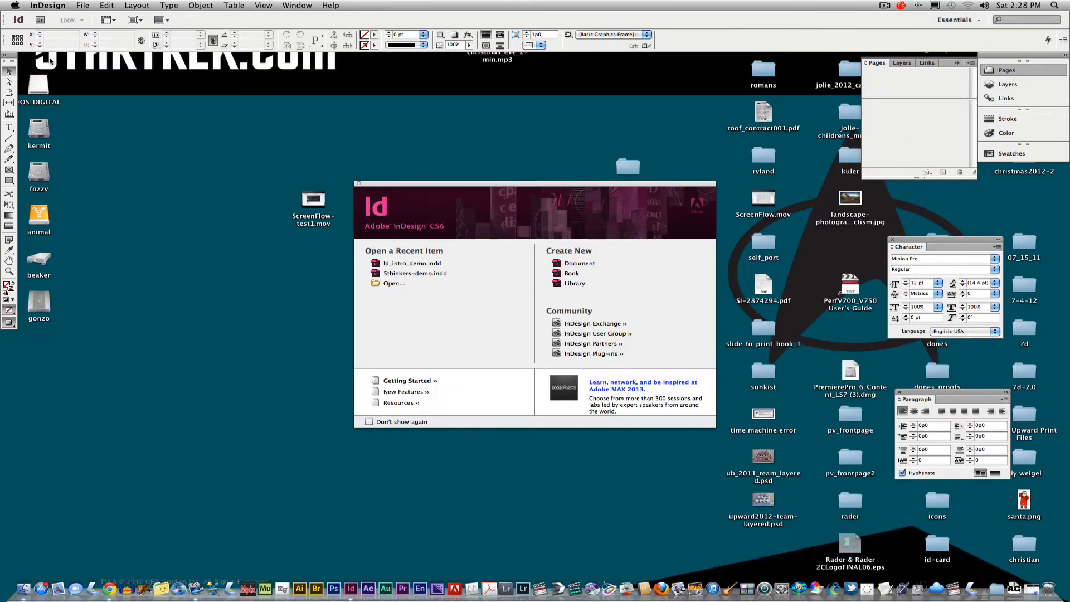
left_click(48, 5)
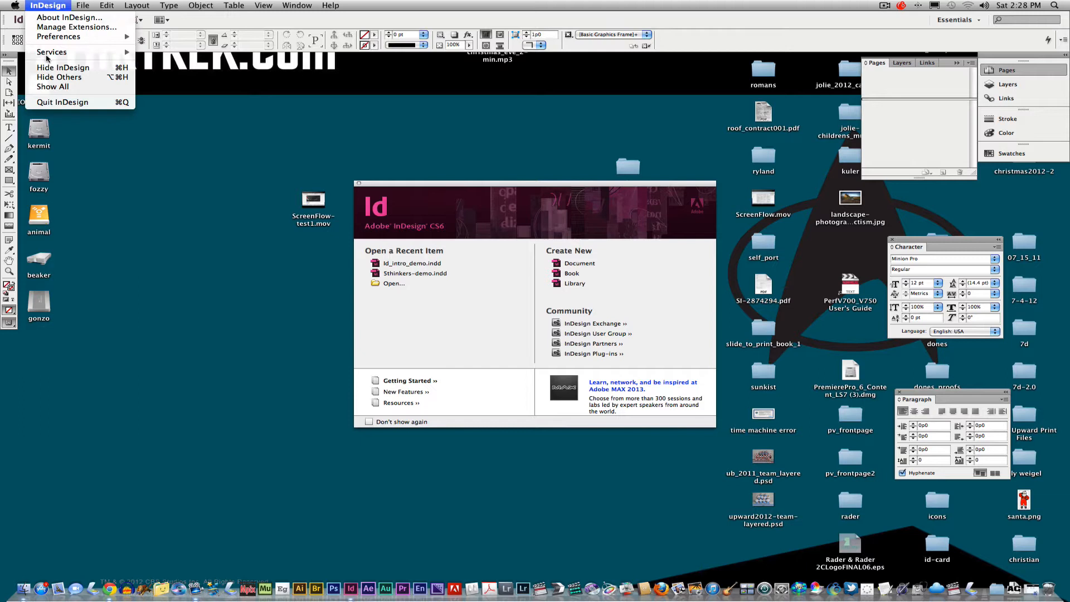
left_click(44, 103)
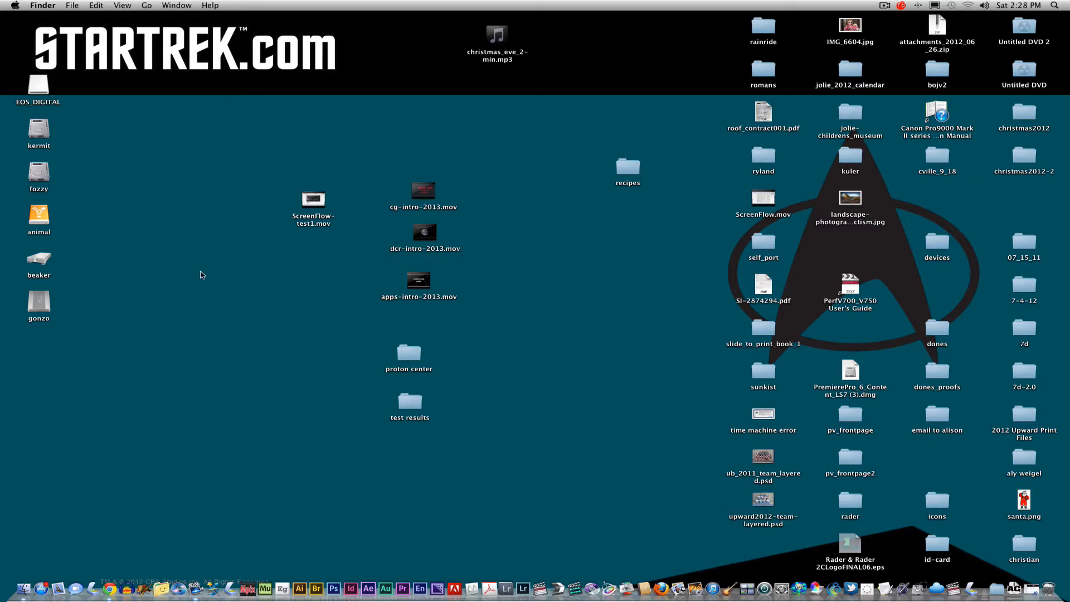
- Launch InDesign and create a one-page Letter print document with facing pages, using the default preset
left_click(351, 594)
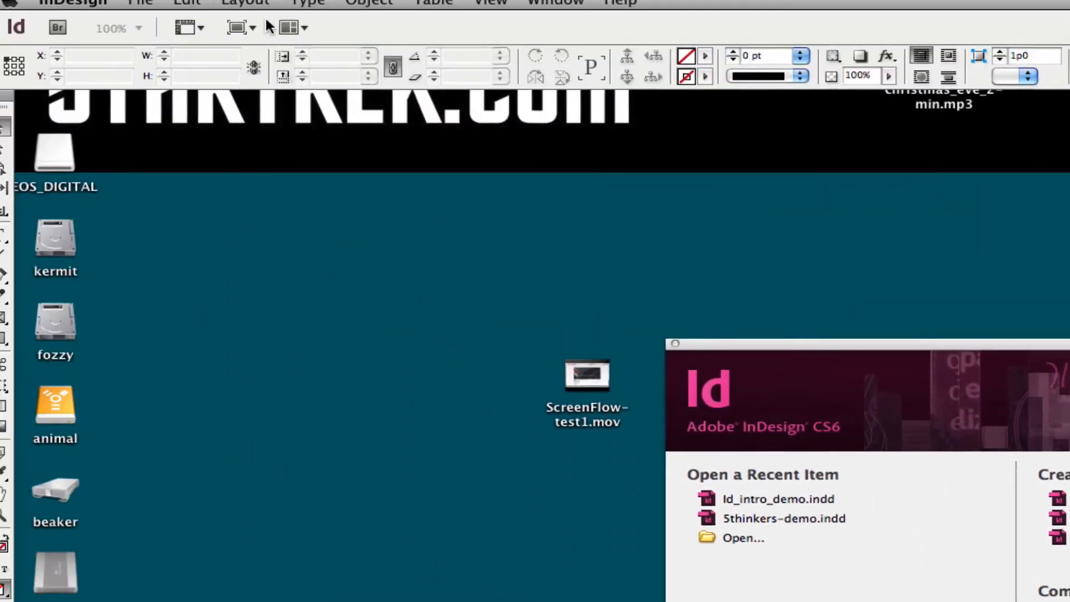
left_click(162, 10)
mouse_move(230, 41)
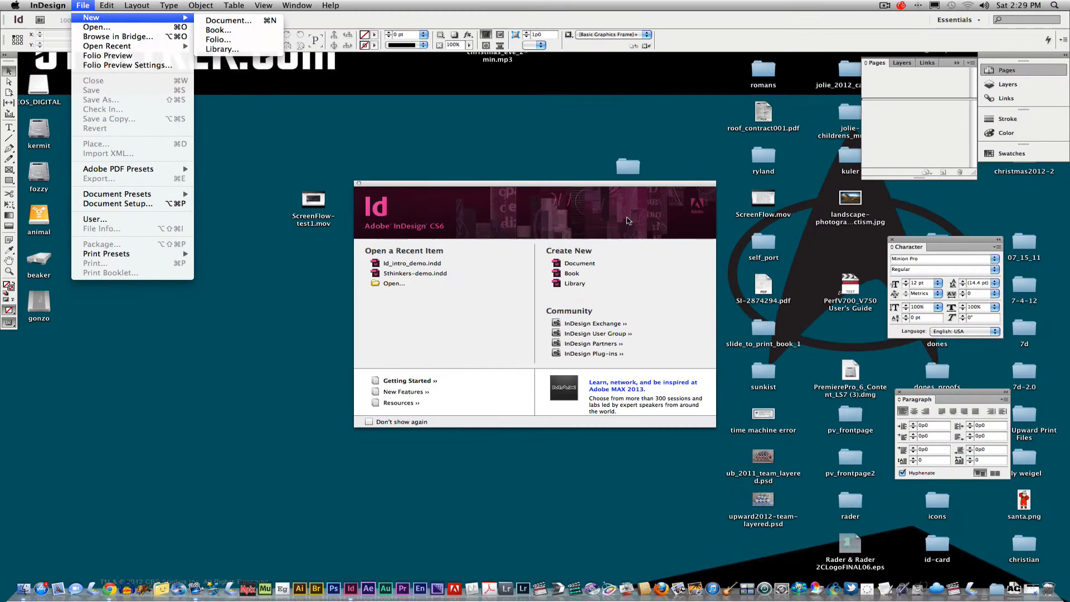
left_click(619, 222)
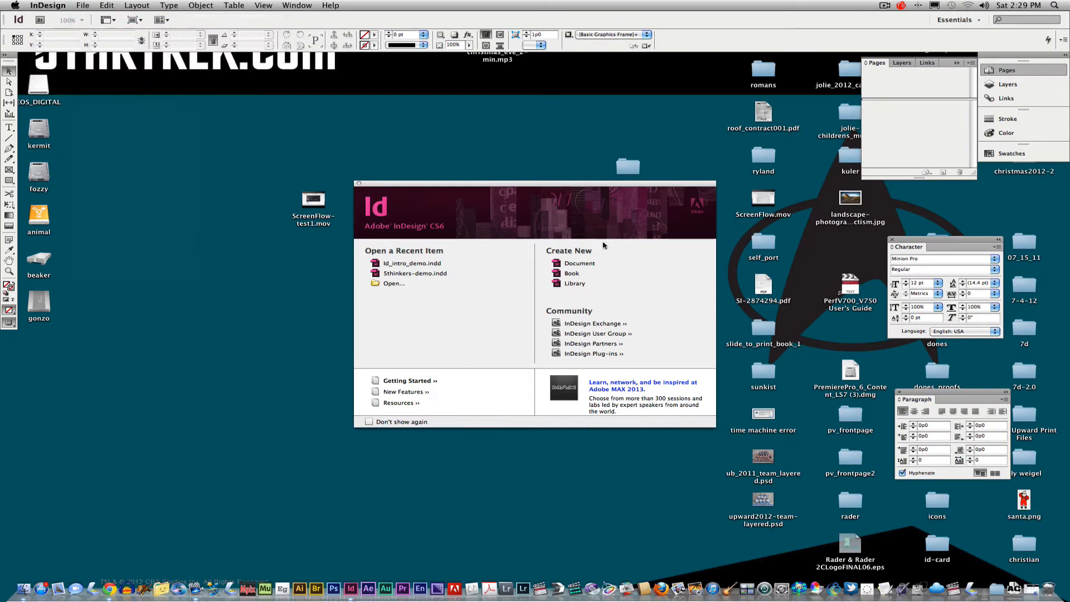
left_click(575, 265)
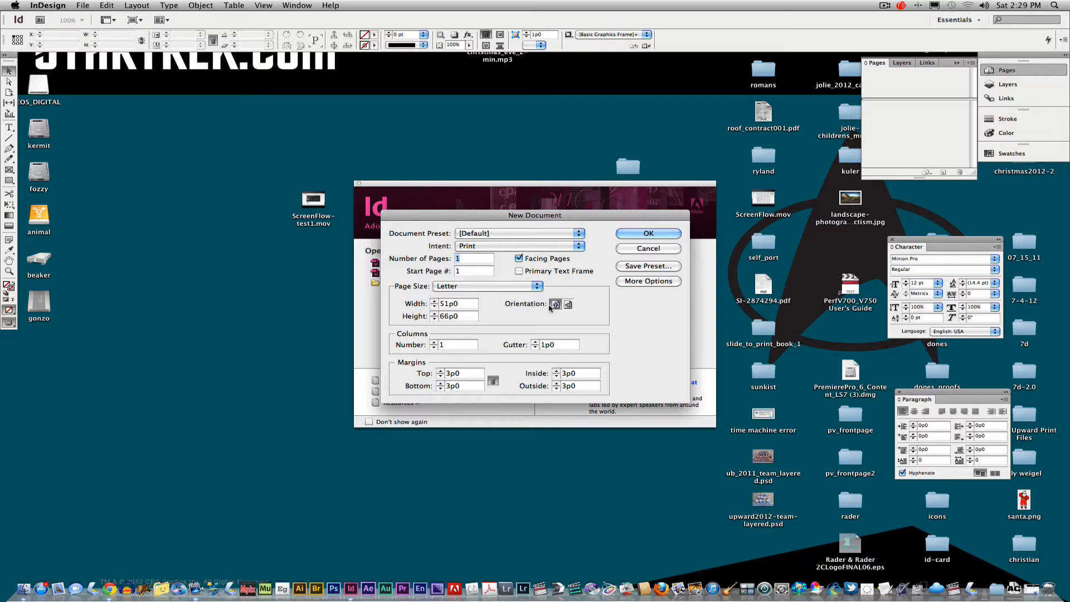
left_click(647, 233)
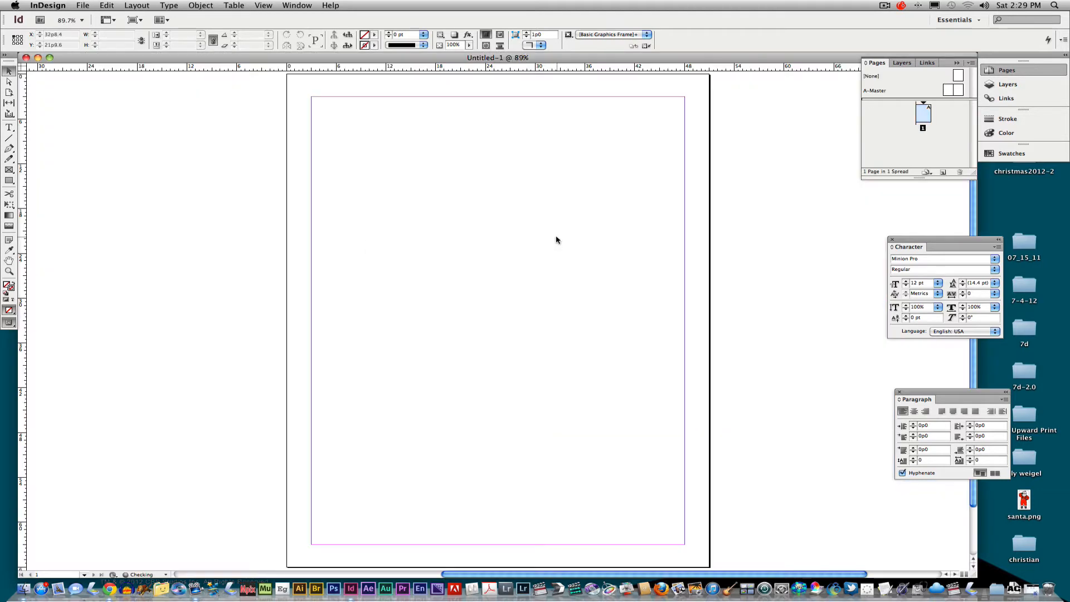
- Clear the workspace by closing the Character and Paragraph panels and collapsing the Pages panel
left_click(891, 239)
left_click(898, 393)
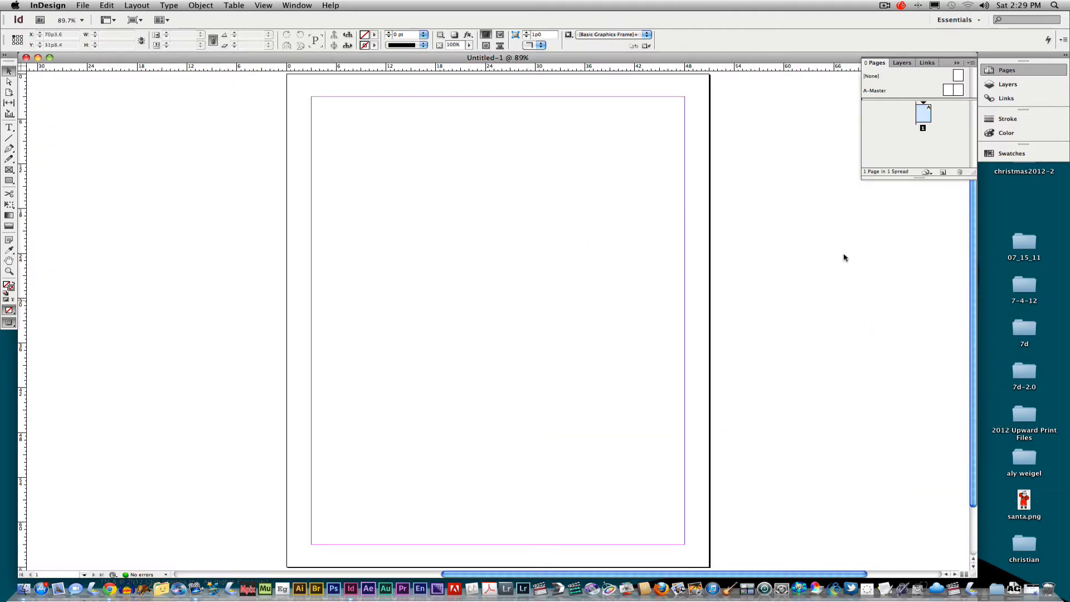
left_click(955, 63)
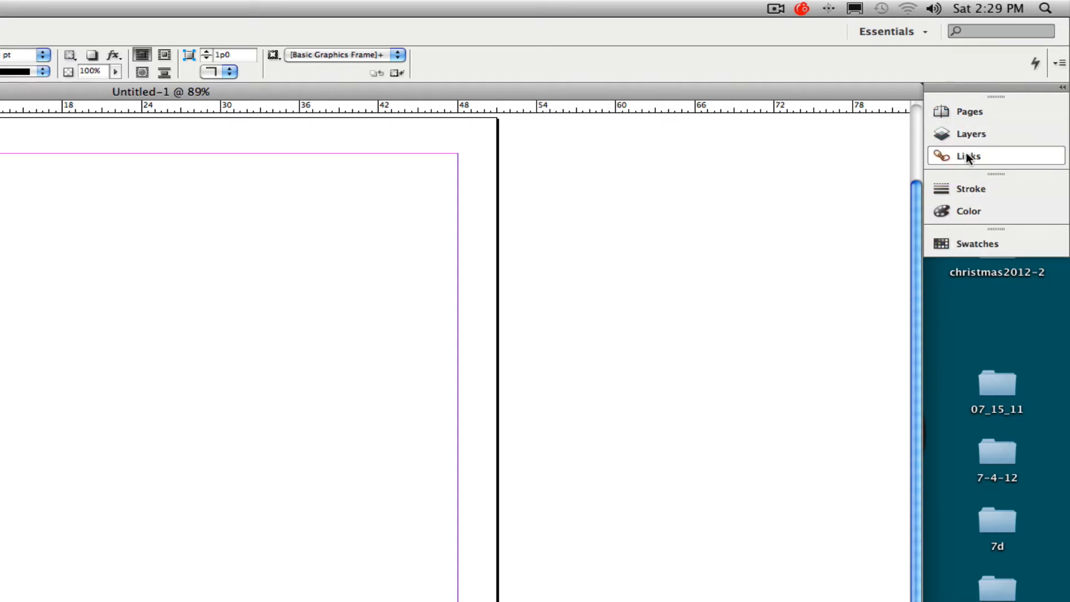
- Add four new pages after page 1 of the document
left_click(970, 112)
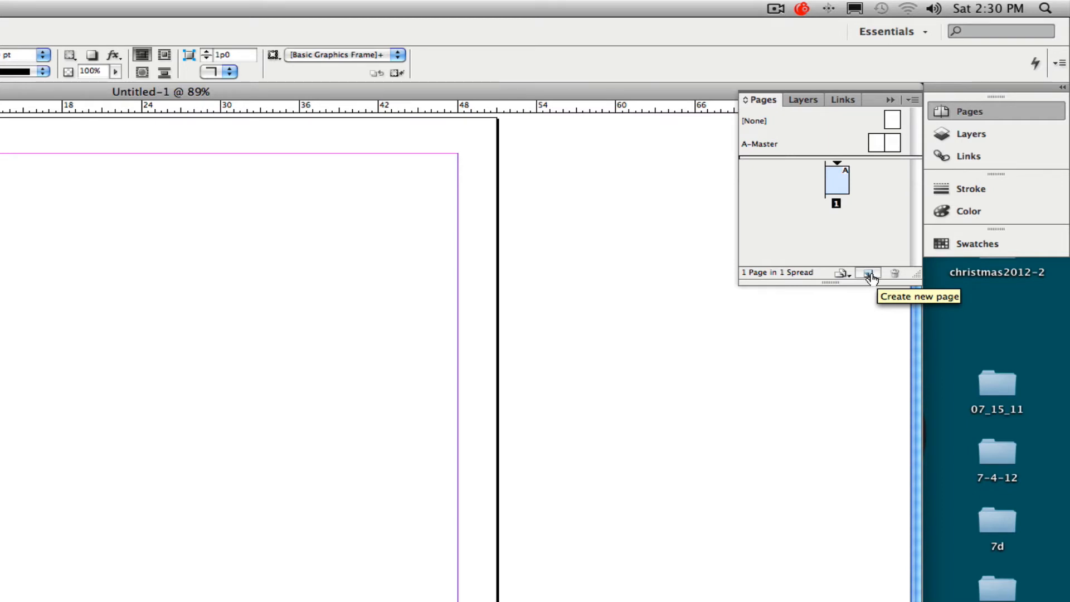
left_click(869, 274)
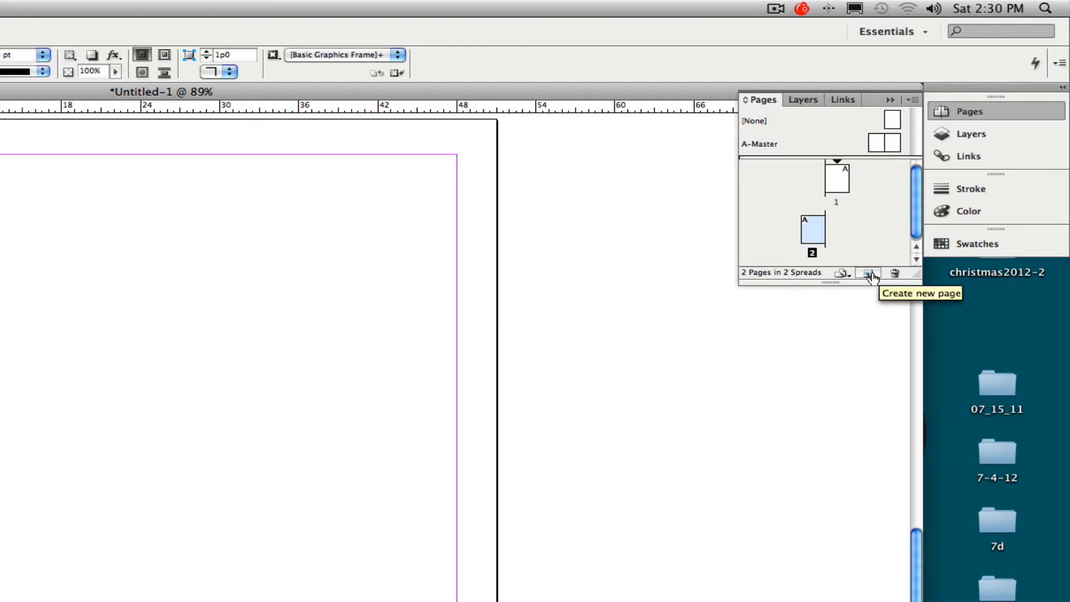
left_click(869, 274)
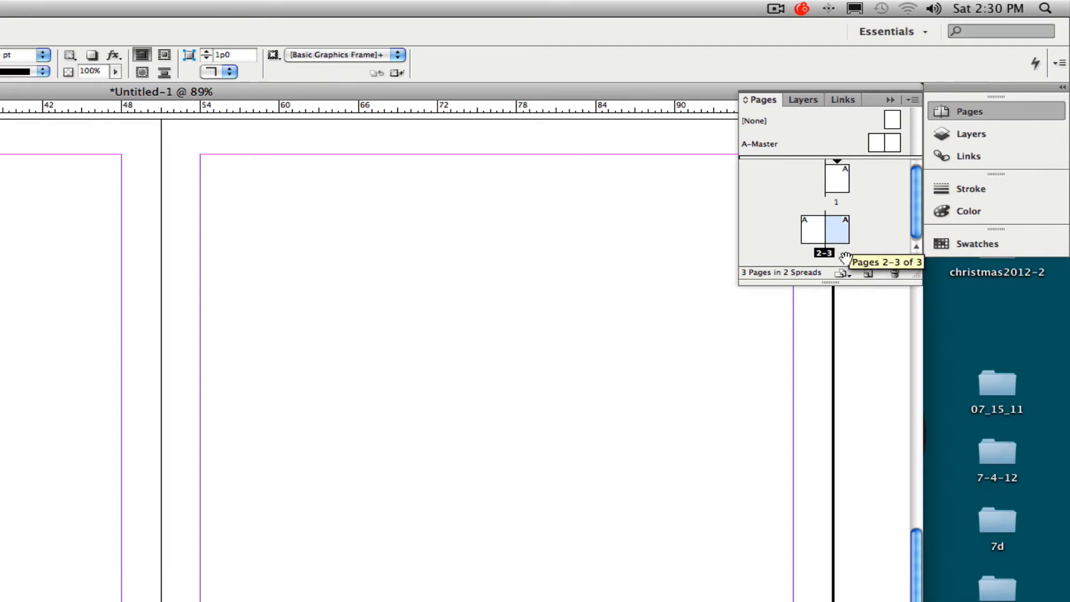
left_click(869, 274)
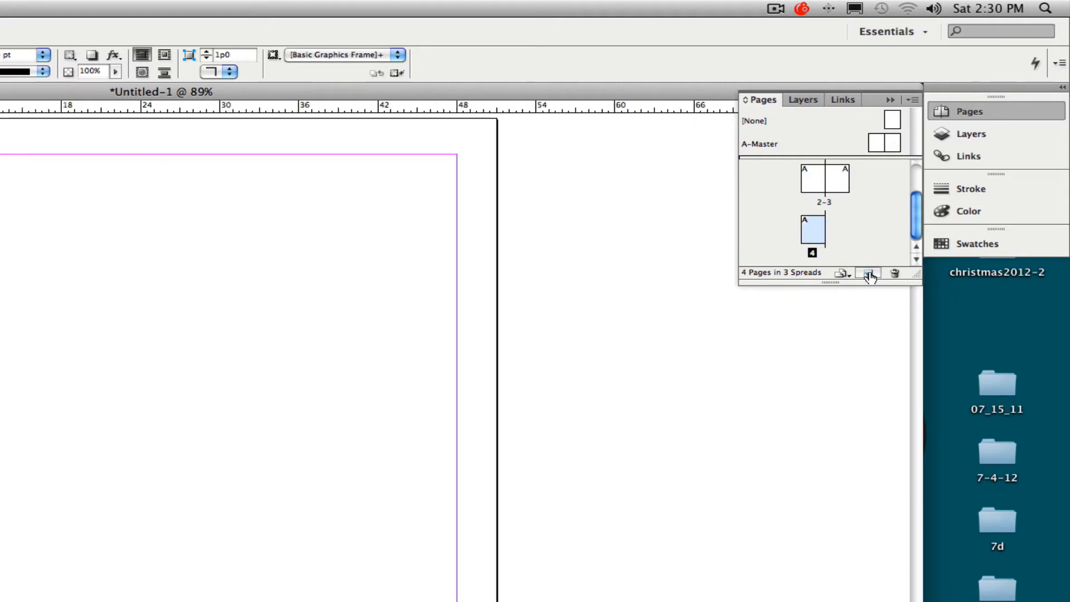
left_click(869, 274)
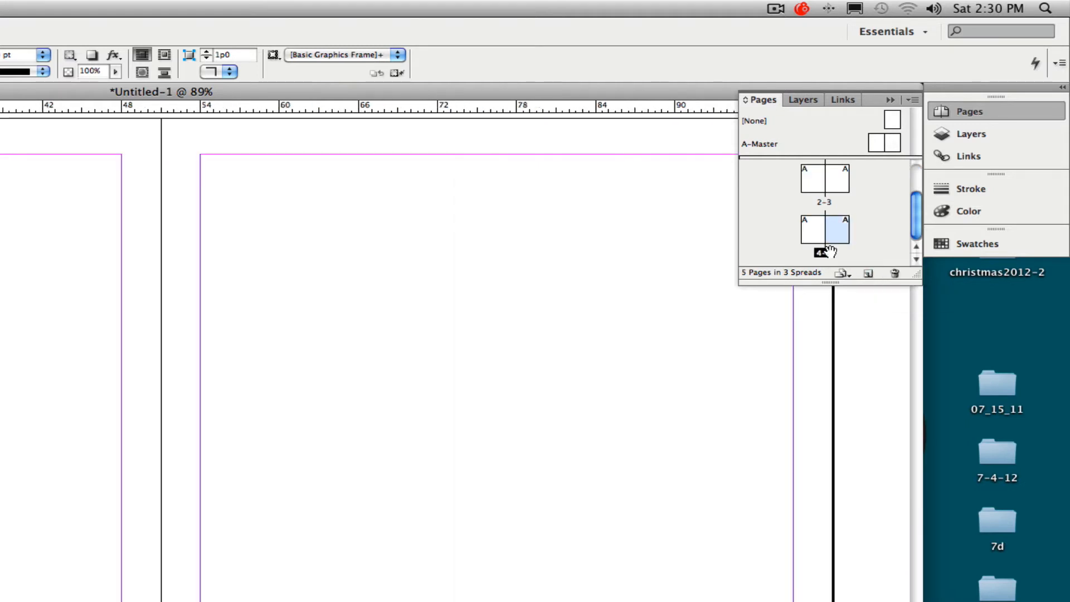
- View page 1, spread 2-3 and spread 4-5 in turn, and return to page 1
left_click_drag(916, 237, 920, 201)
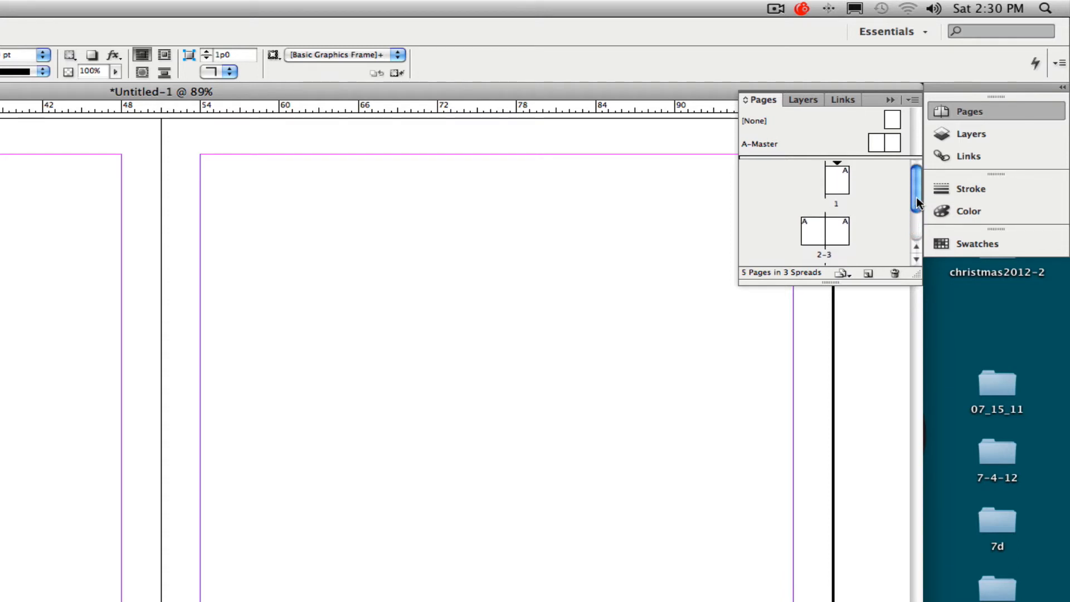
double_click(833, 184)
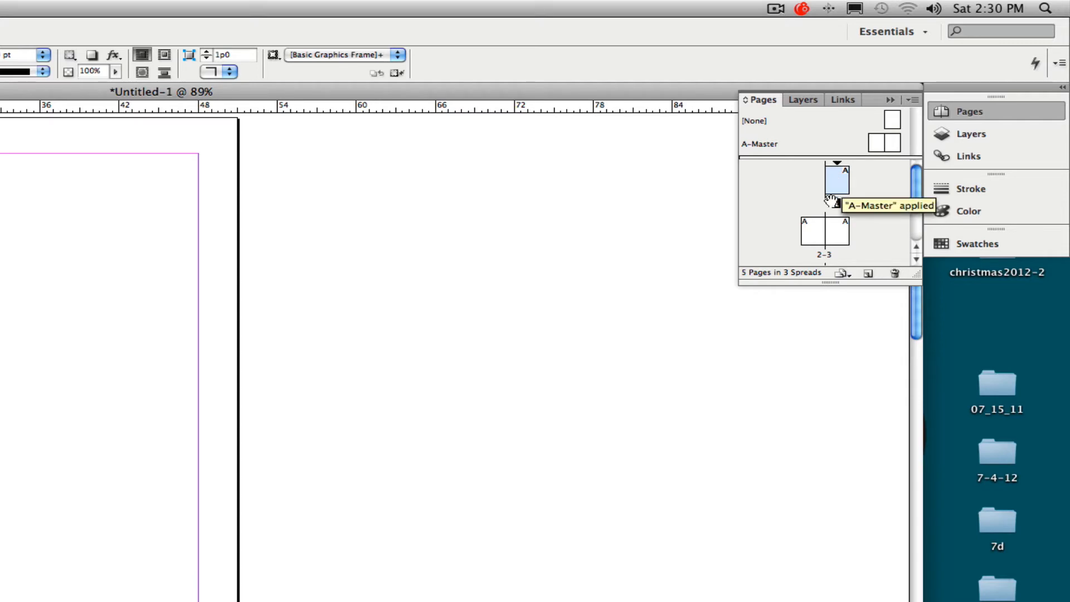
double_click(815, 239)
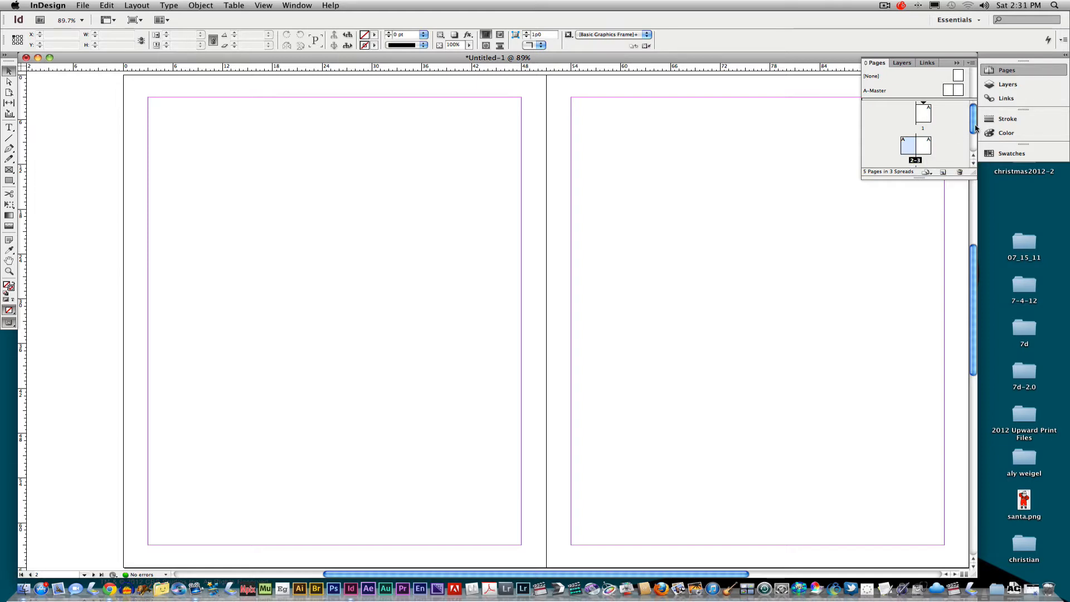
left_click_drag(974, 128, 971, 147)
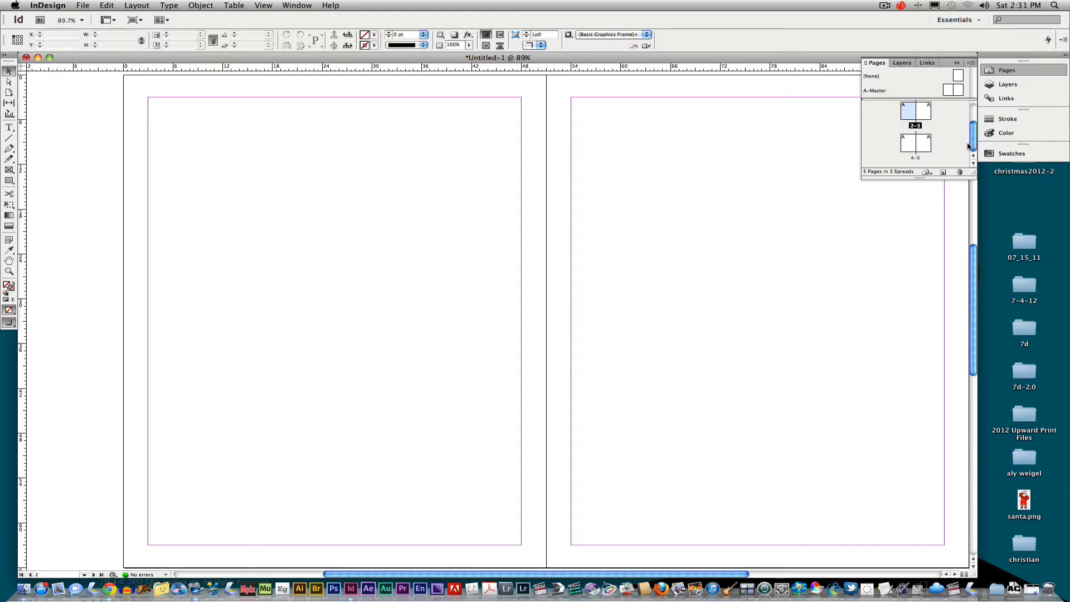
left_click(912, 146)
double_click(912, 147)
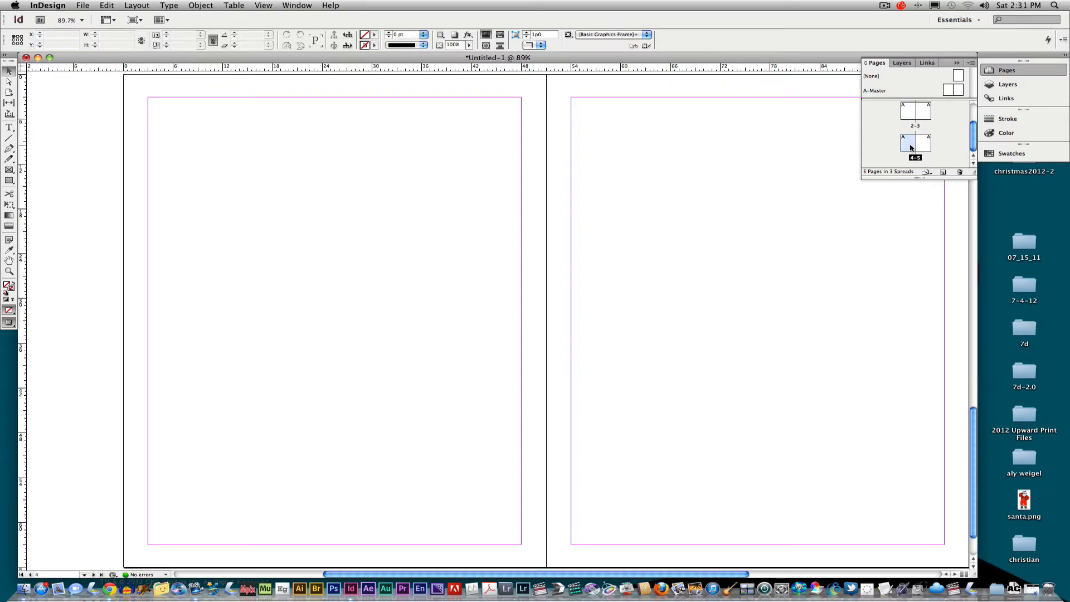
left_click_drag(975, 144, 975, 121)
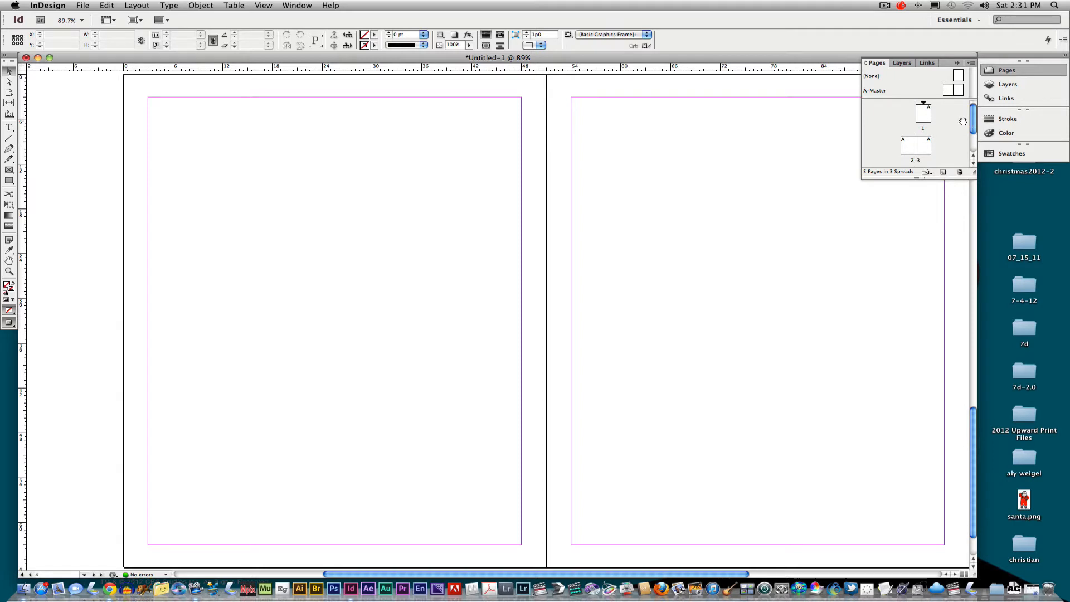
double_click(926, 117)
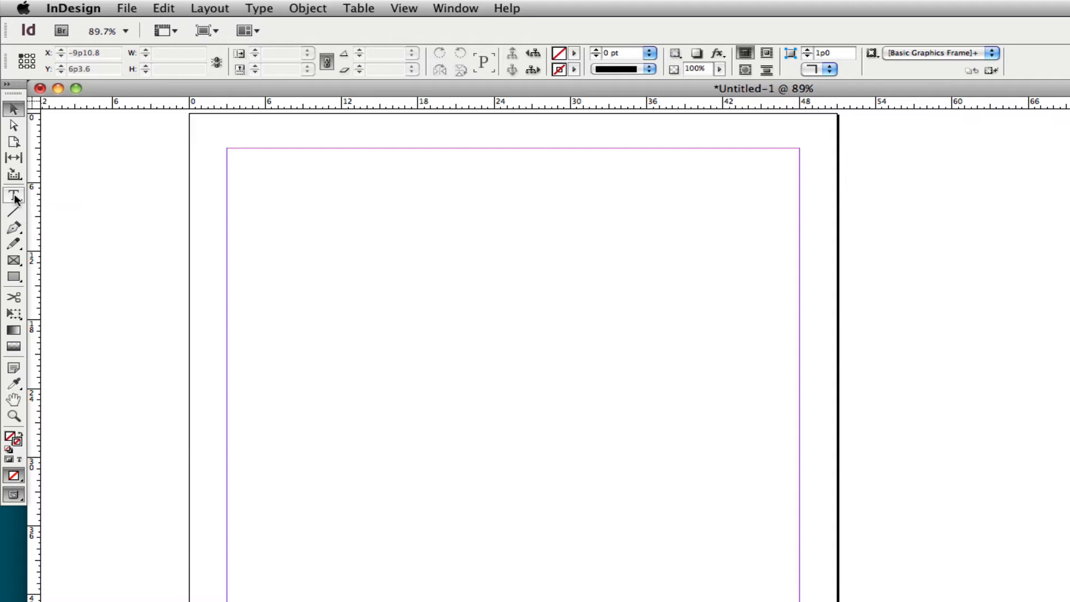
- Draw a wide text frame just below the upper margin of page 1 and enter "Luke Skywalker" in it
left_click(15, 196)
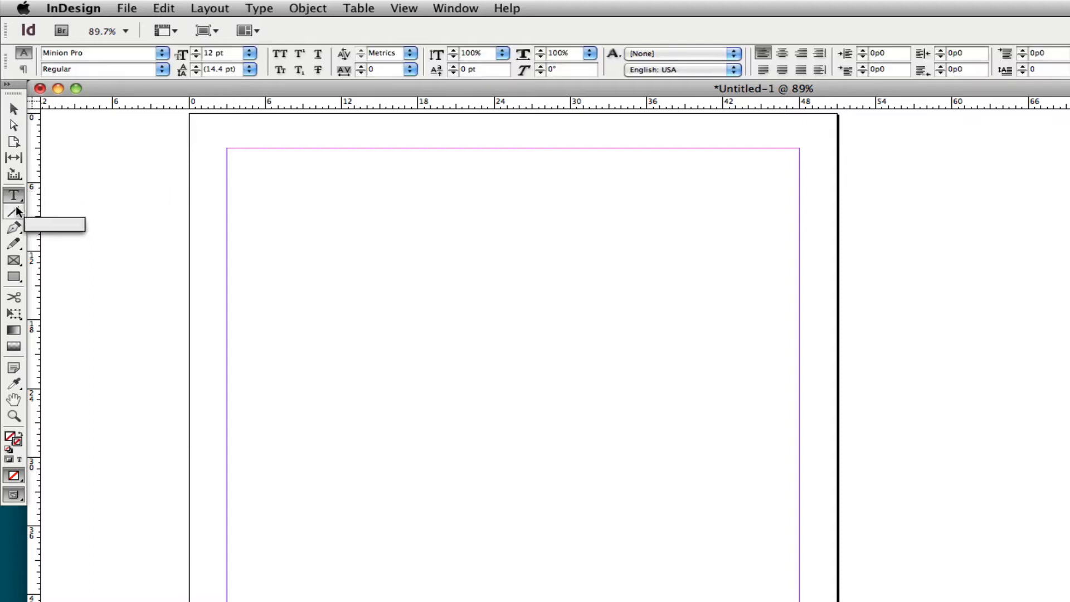
left_click_drag(262, 170, 753, 256)
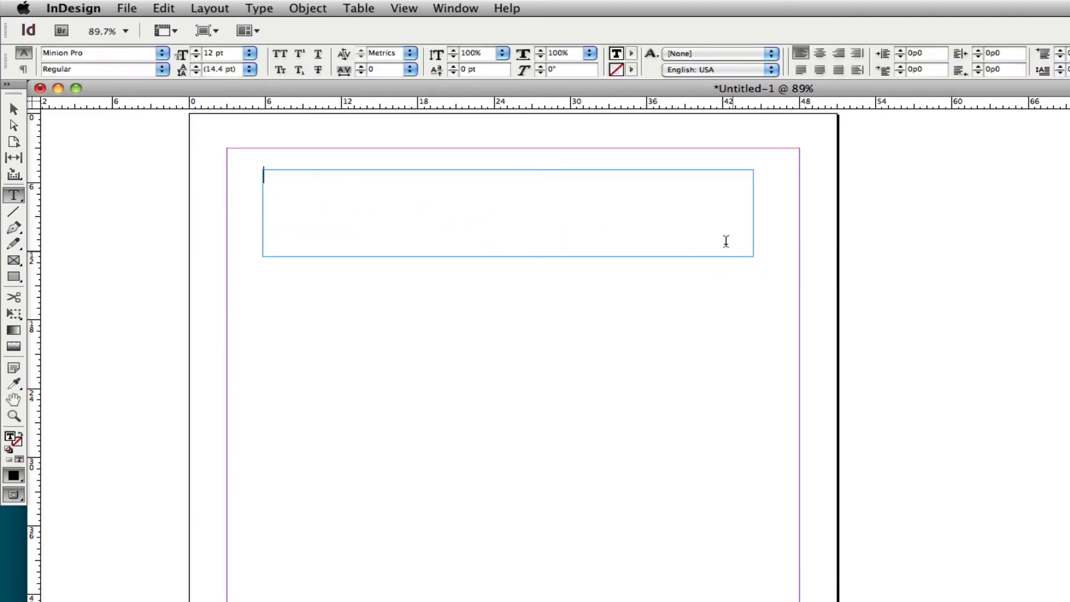
type("Luke Skywalker")
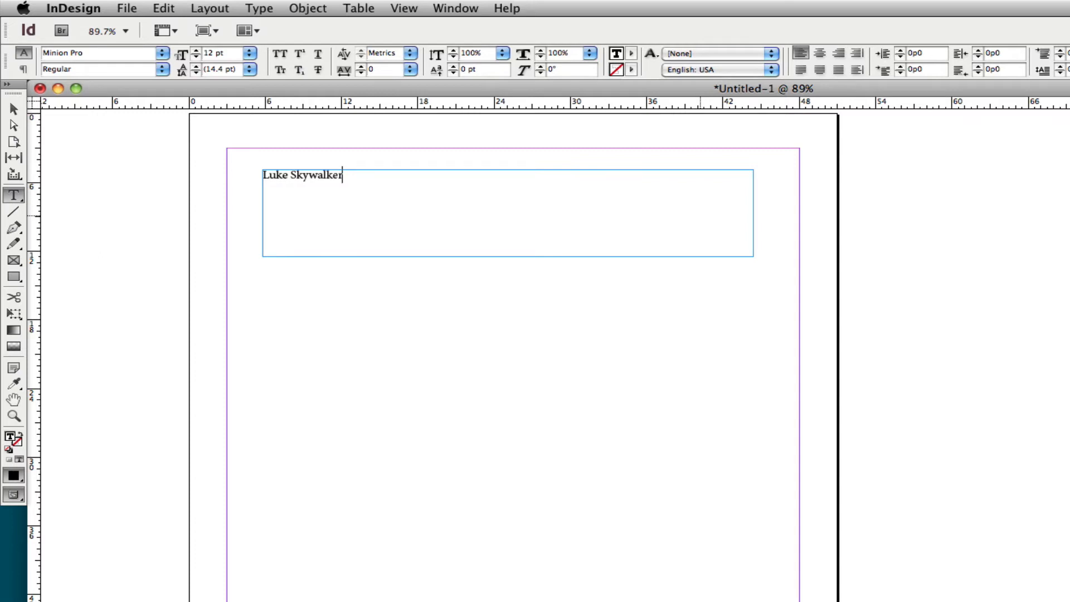
- Center the "Luke Skywalker" title and set it in Impact at 72 pt
left_click_drag(342, 174, 249, 169)
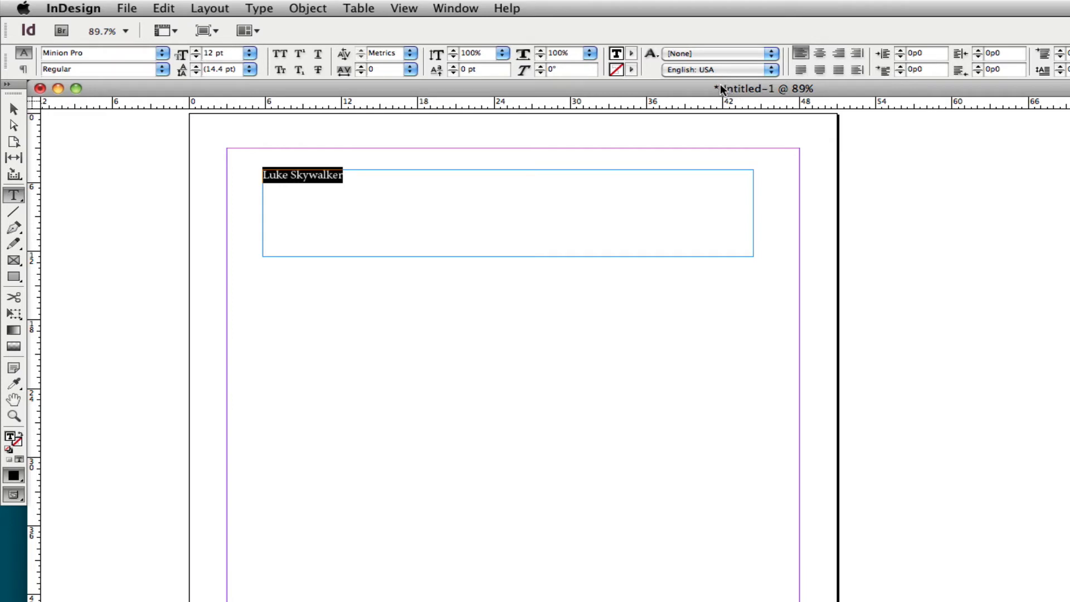
left_click(821, 55)
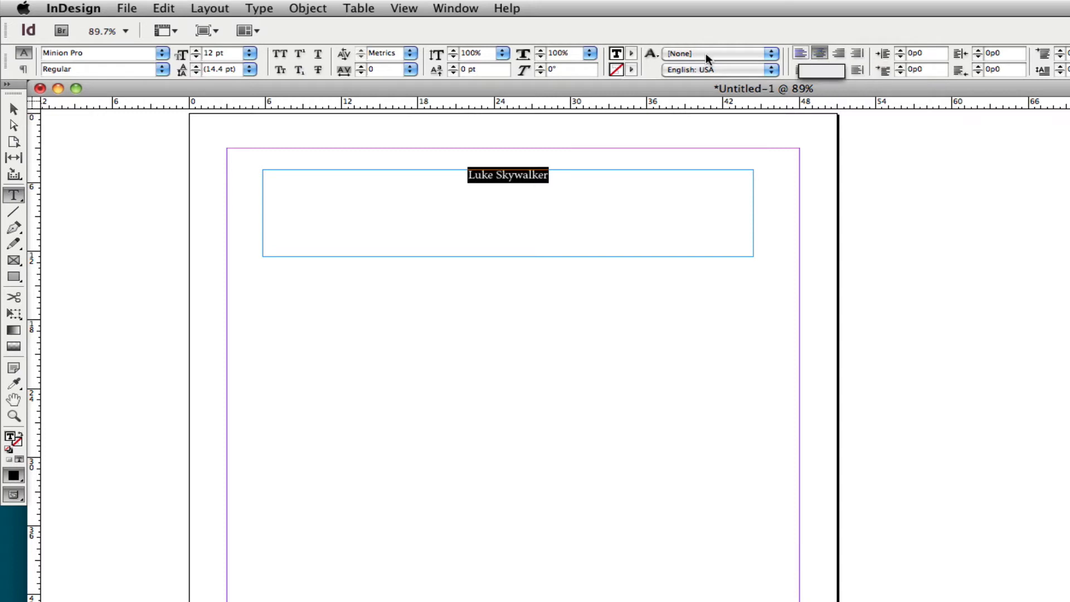
left_click(162, 54)
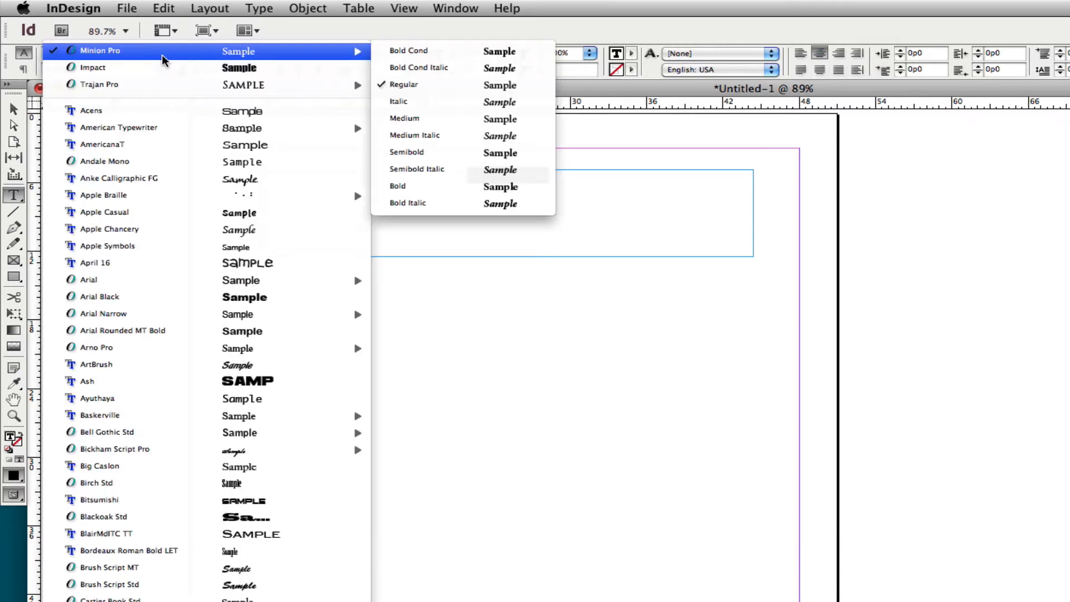
left_click(106, 72)
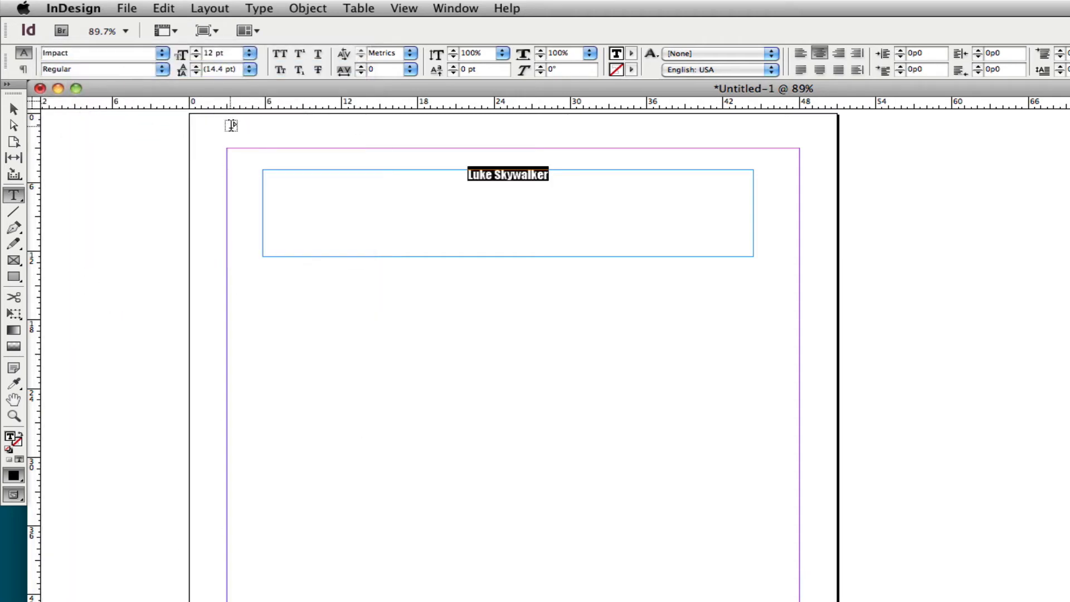
left_click(249, 55)
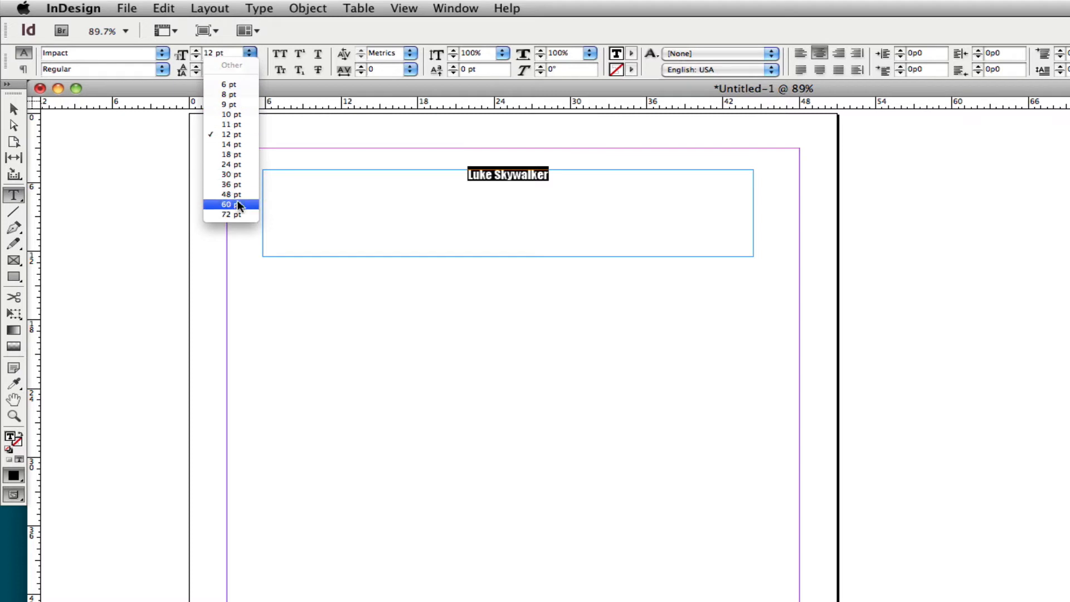
left_click(232, 215)
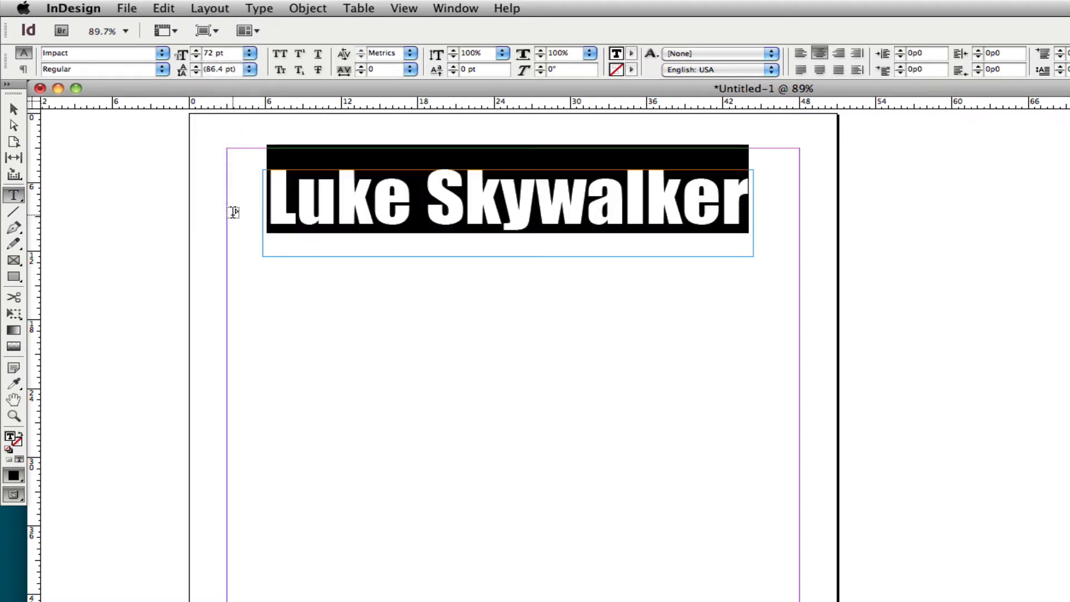
- Fill the title text with the C=100 M=0 Y=0 K=0 swatch and move its frame slightly to about X 6p2.4, Y 6p0
left_click(631, 53)
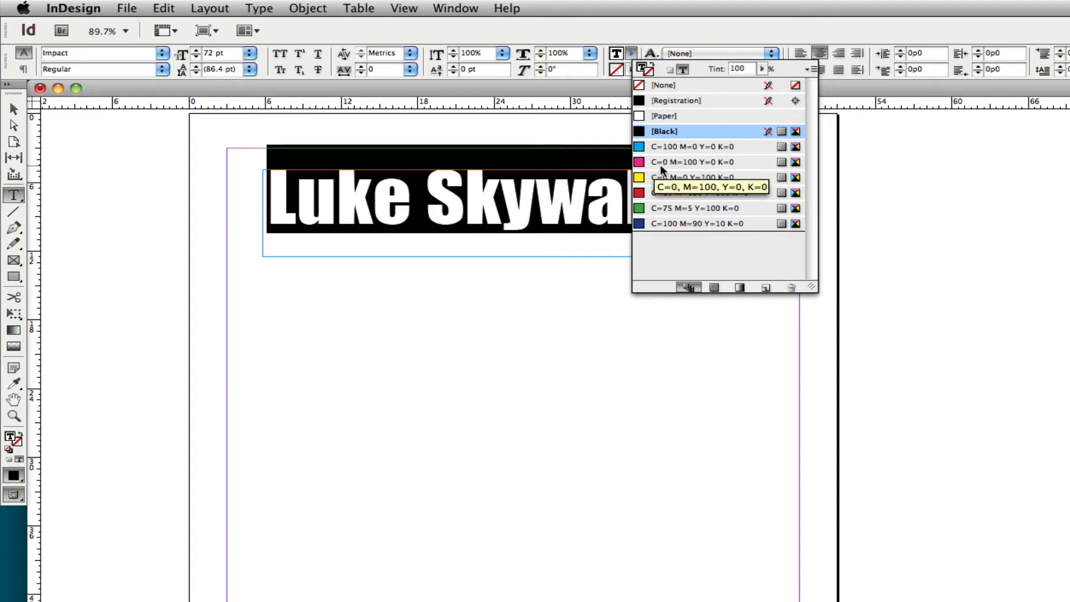
left_click(641, 147)
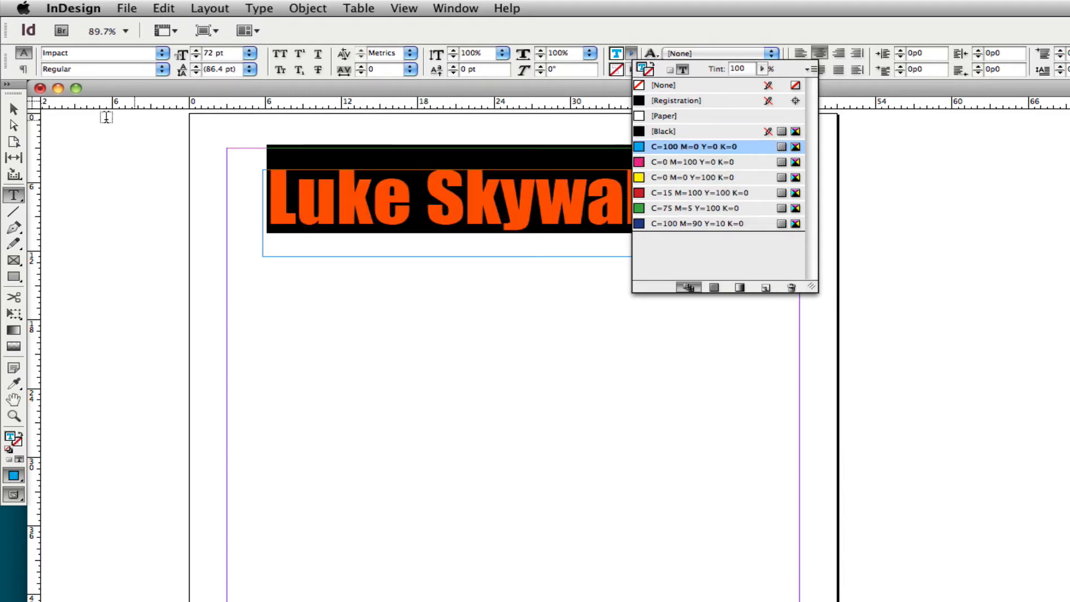
left_click(14, 108)
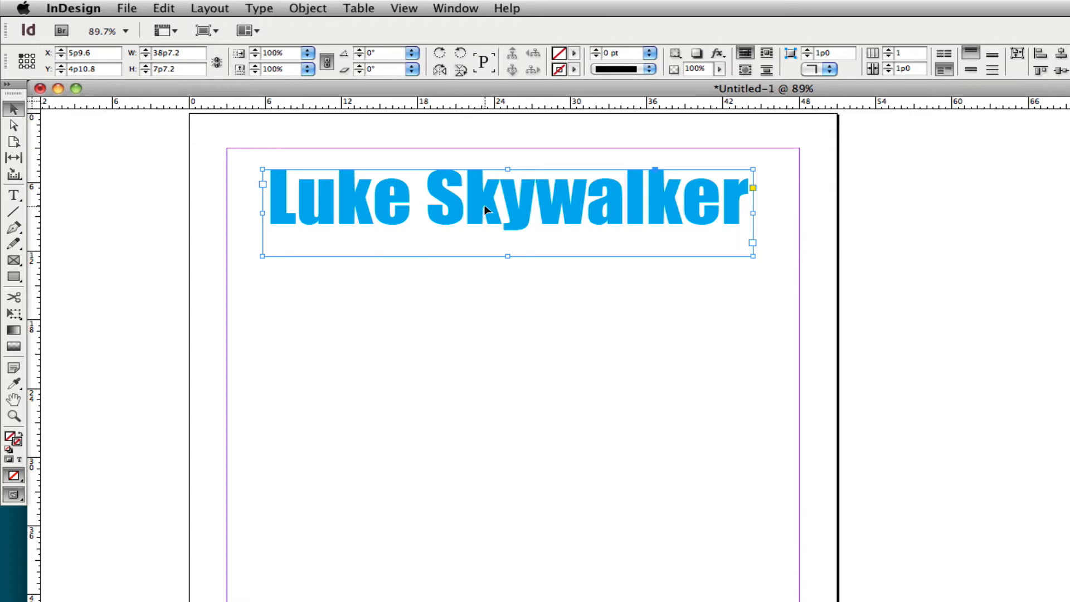
left_click_drag(489, 208, 494, 221)
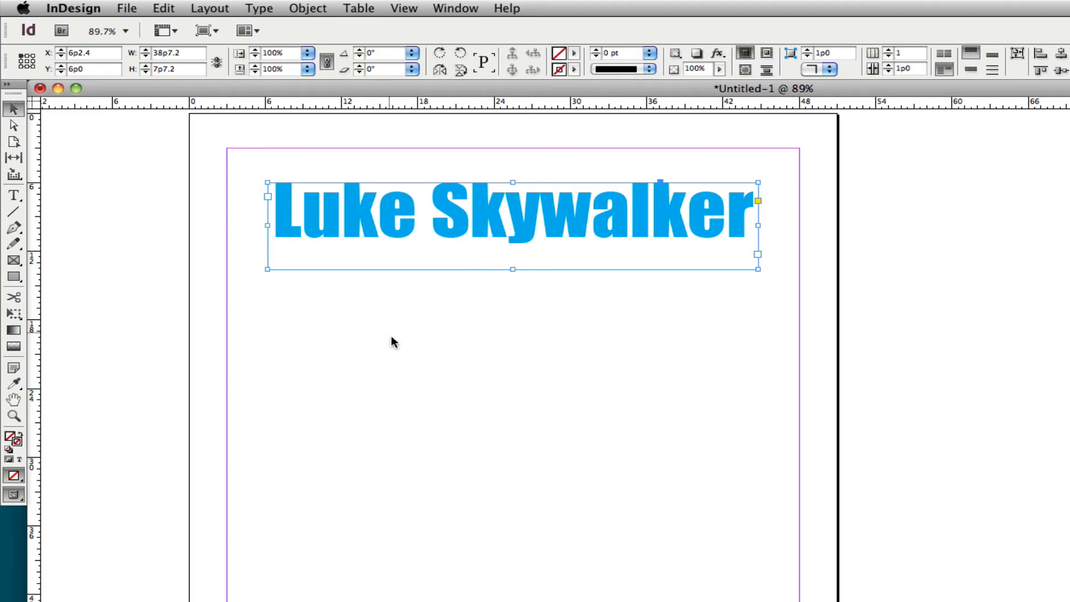
- Try to place luke_skywalker.jpg with the title frame still selected, then undo the replacement and discard the loaded image
left_click(134, 9)
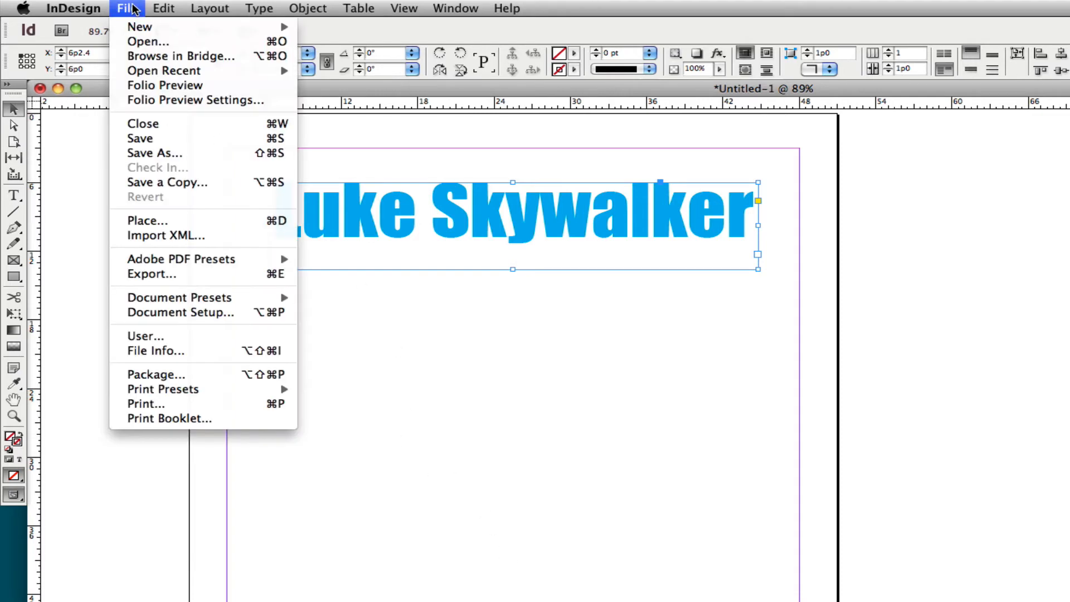
left_click(133, 9)
left_click(126, 8)
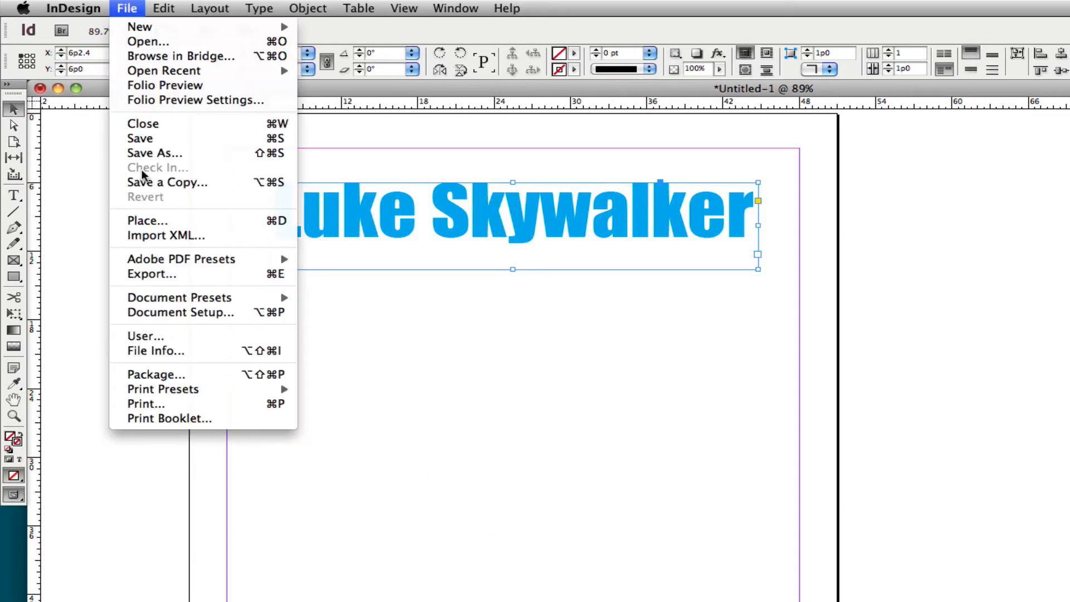
left_click(150, 222)
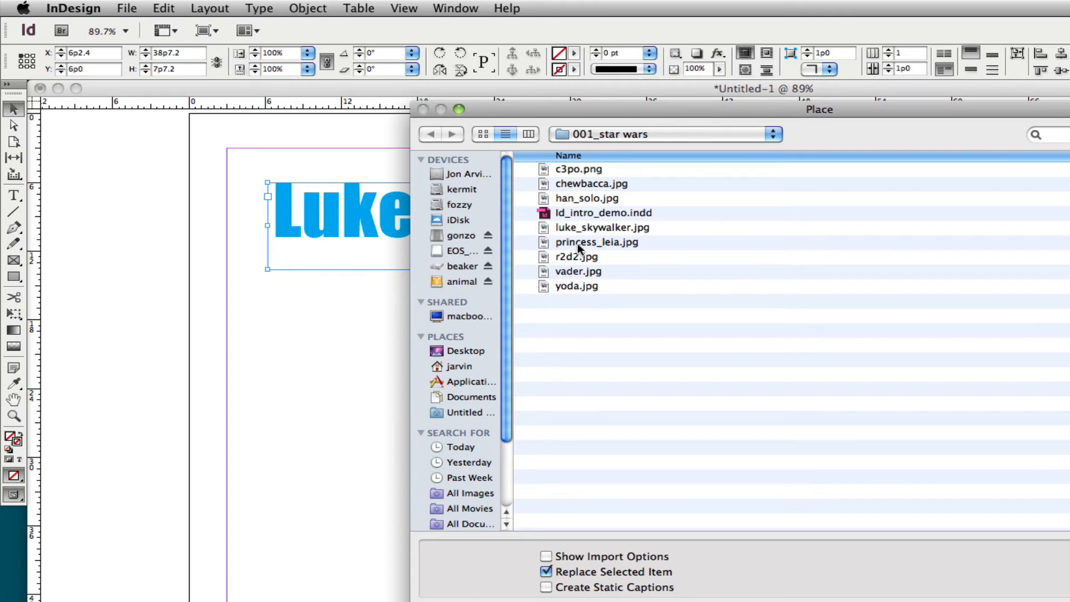
left_click(591, 228)
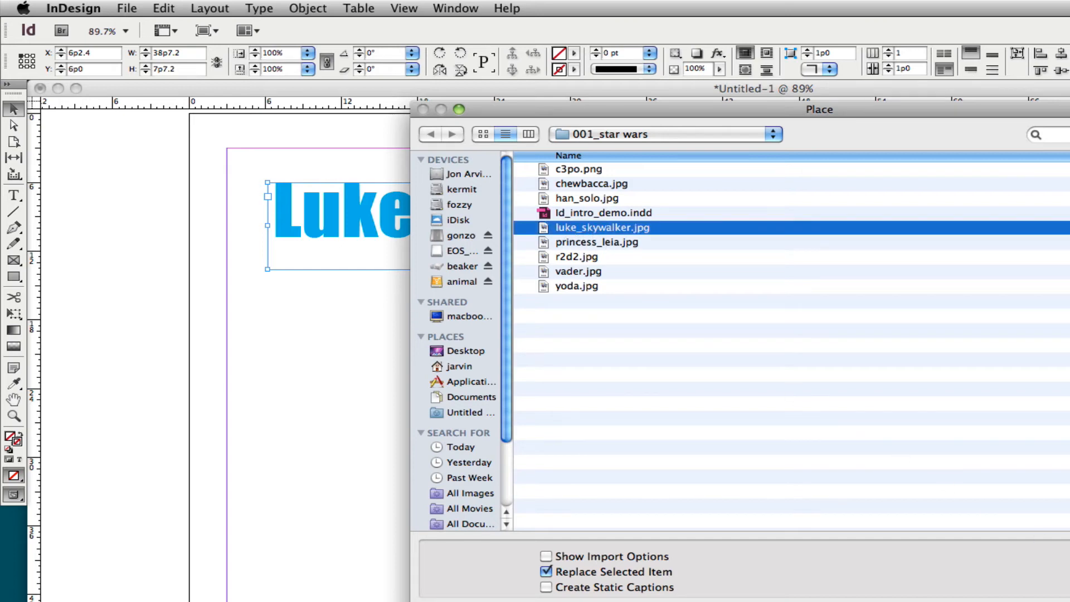
key("Return")
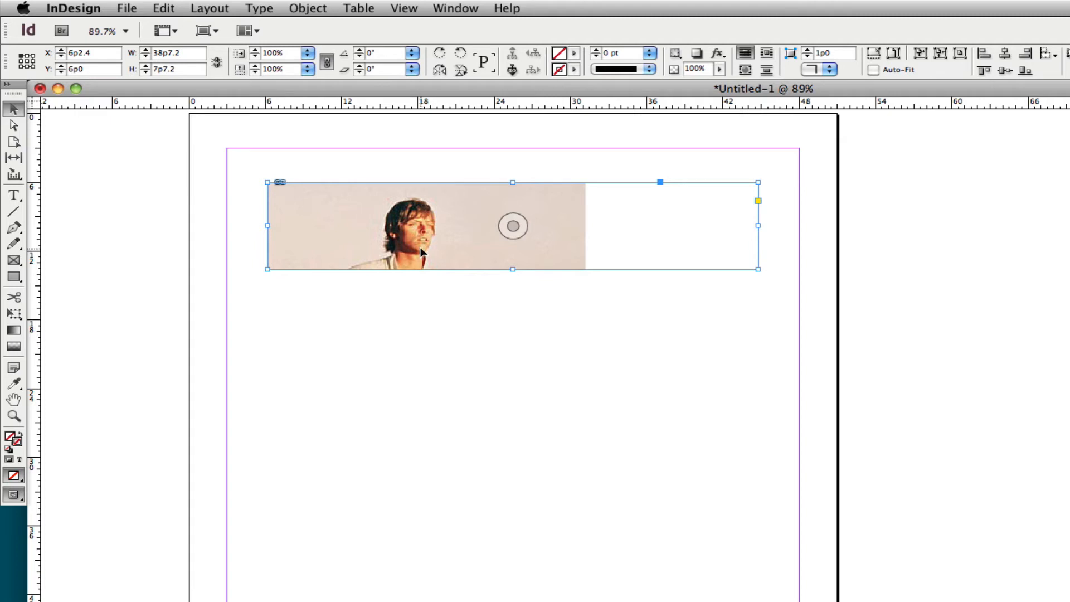
key("super+d")
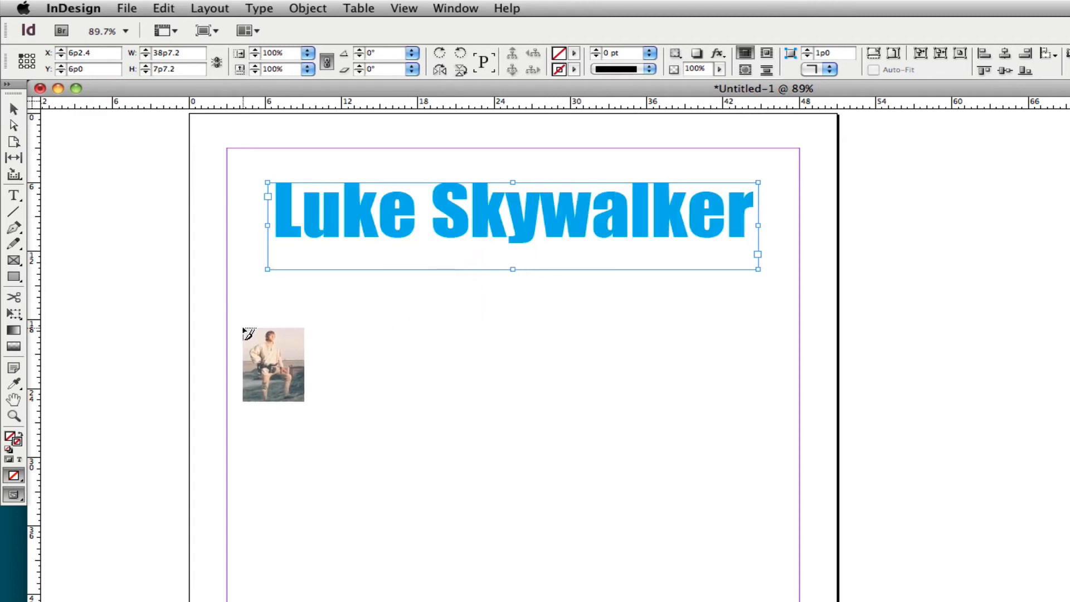
left_click(13, 109)
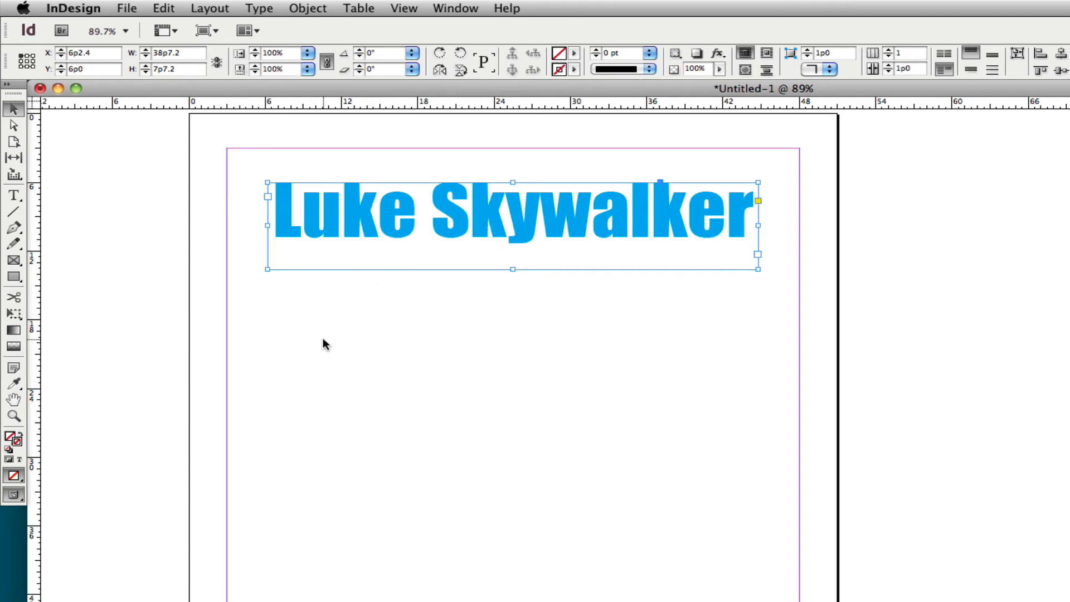
- Deselect the title frame and load luke_skywalker.jpg from the 001_star wars folder for placing
left_click_drag(323, 338, 379, 430)
mouse_move(332, 339)
left_mouse_down()
mouse_move(439, 471)
mouse_move(352, 360)
mouse_move(445, 509)
left_mouse_up()
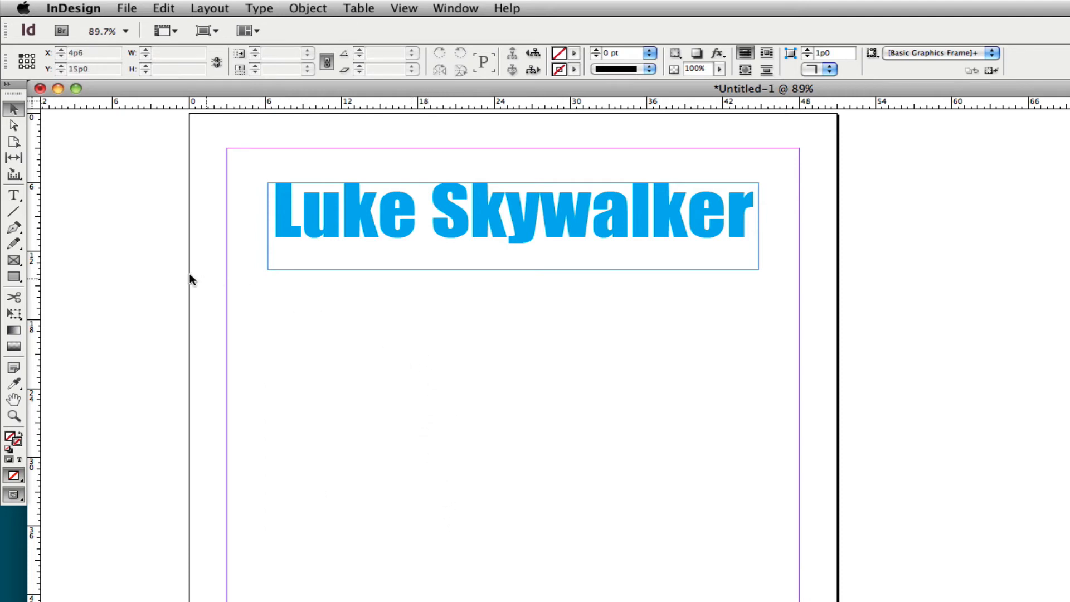
left_click(127, 9)
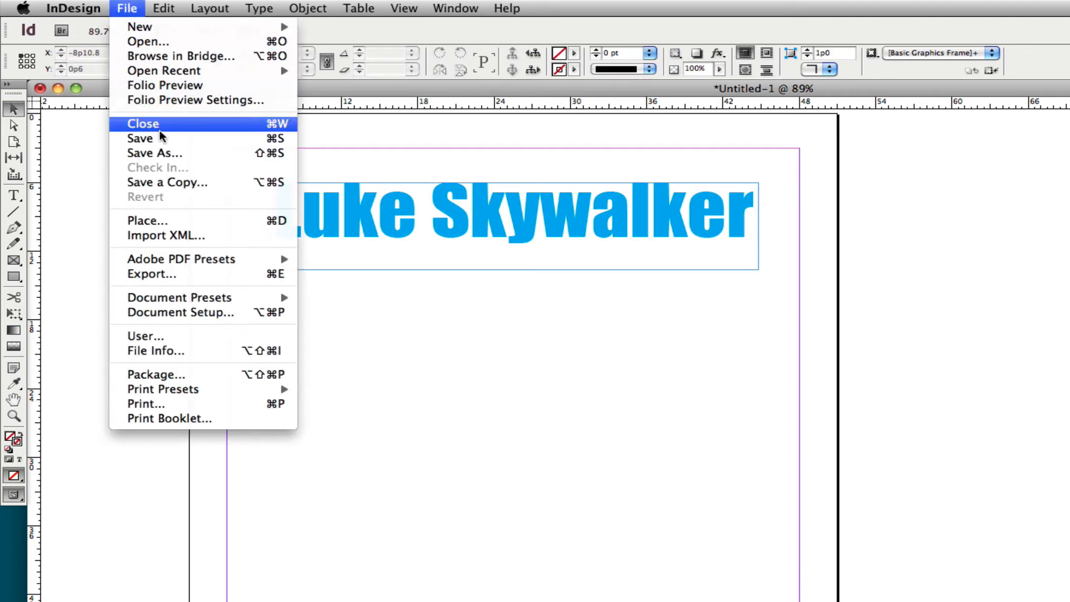
left_click(157, 221)
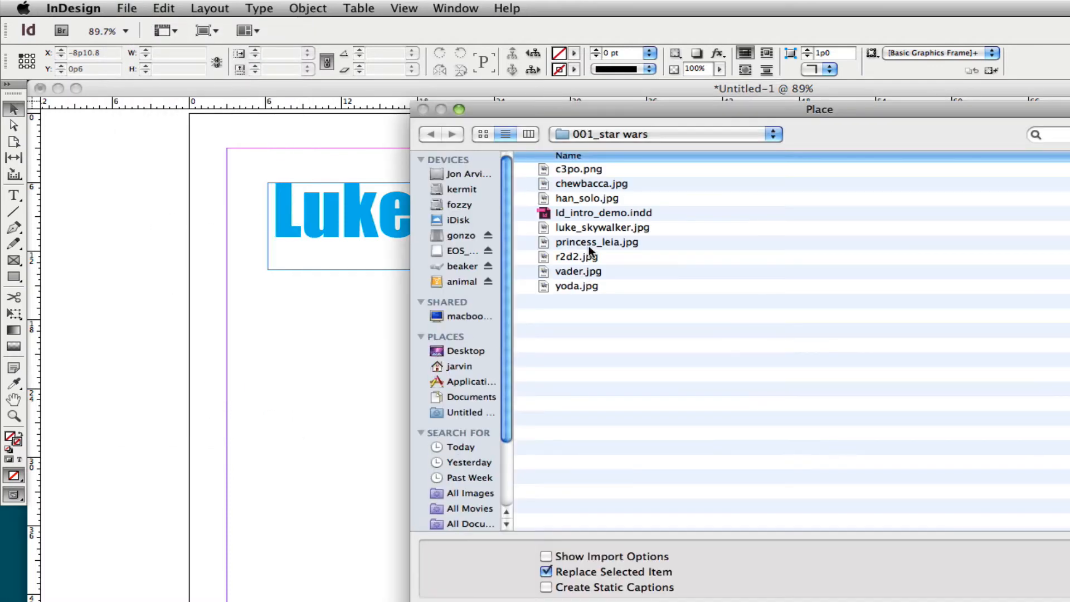
left_click(585, 228)
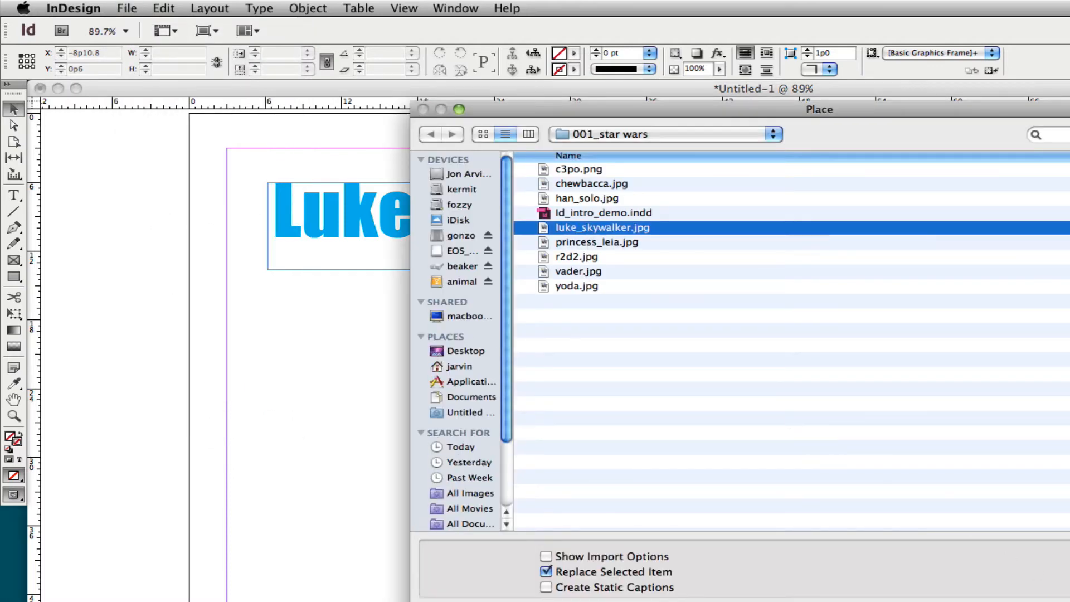
key("Return")
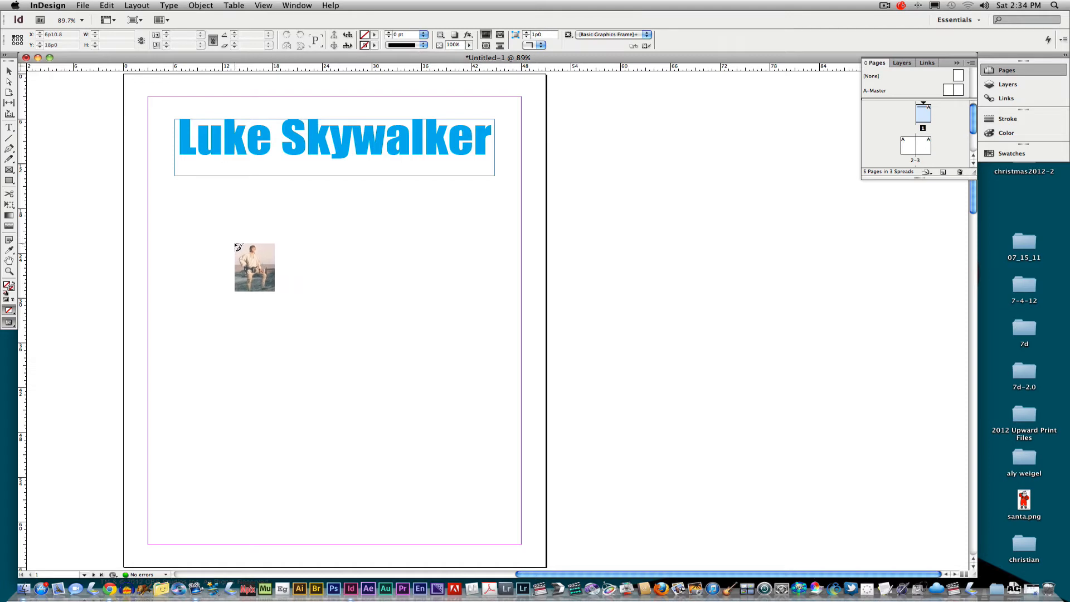
- Try placing the photo below the title at its original size and in a drawn frame, undoing each placement
left_click(228, 240)
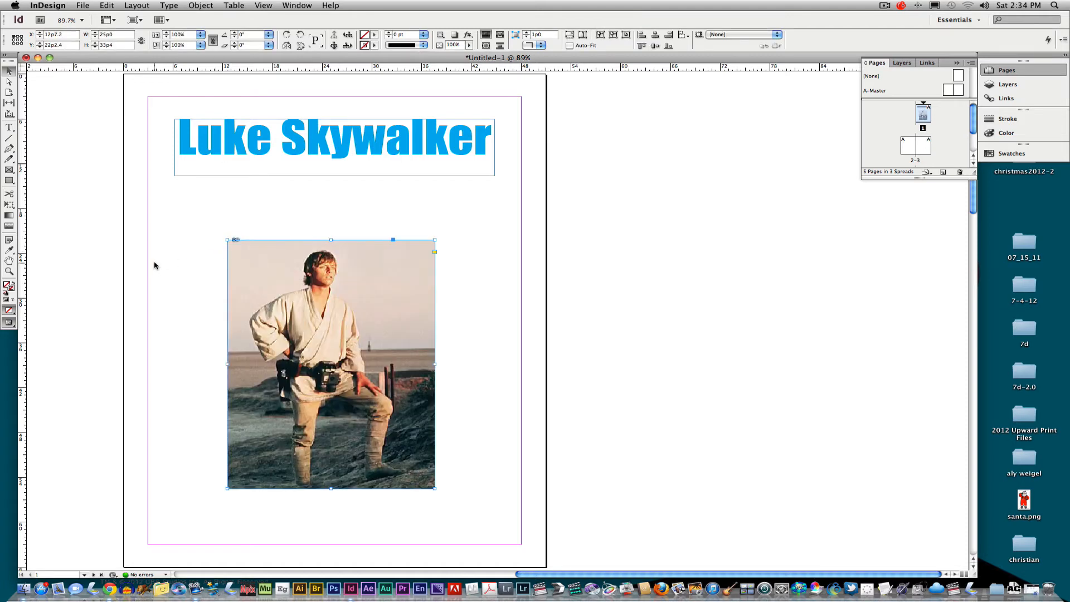
key("super+z")
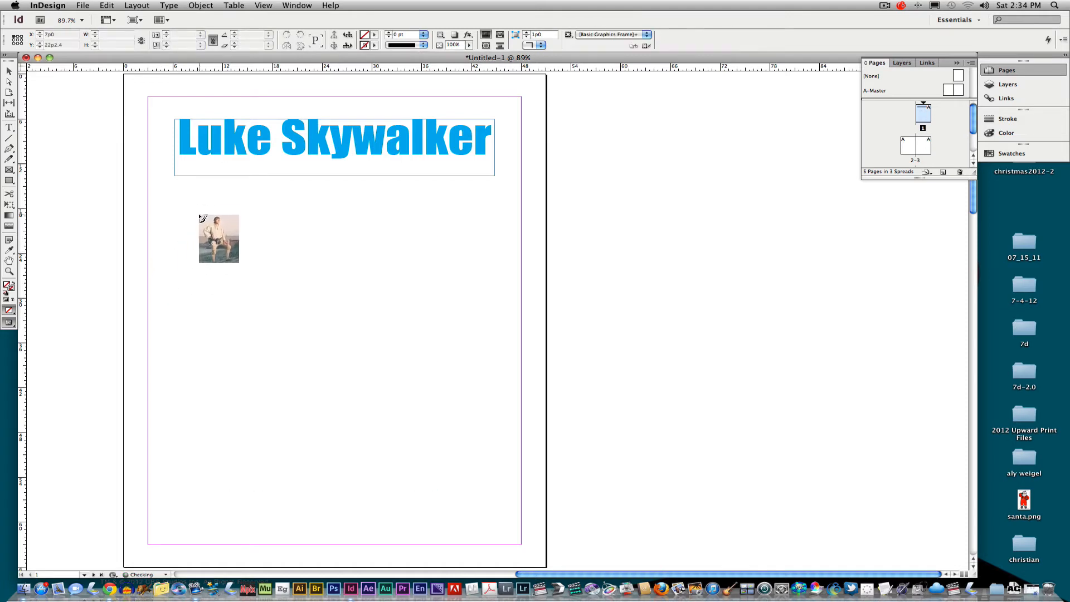
left_click_drag(181, 201, 439, 488)
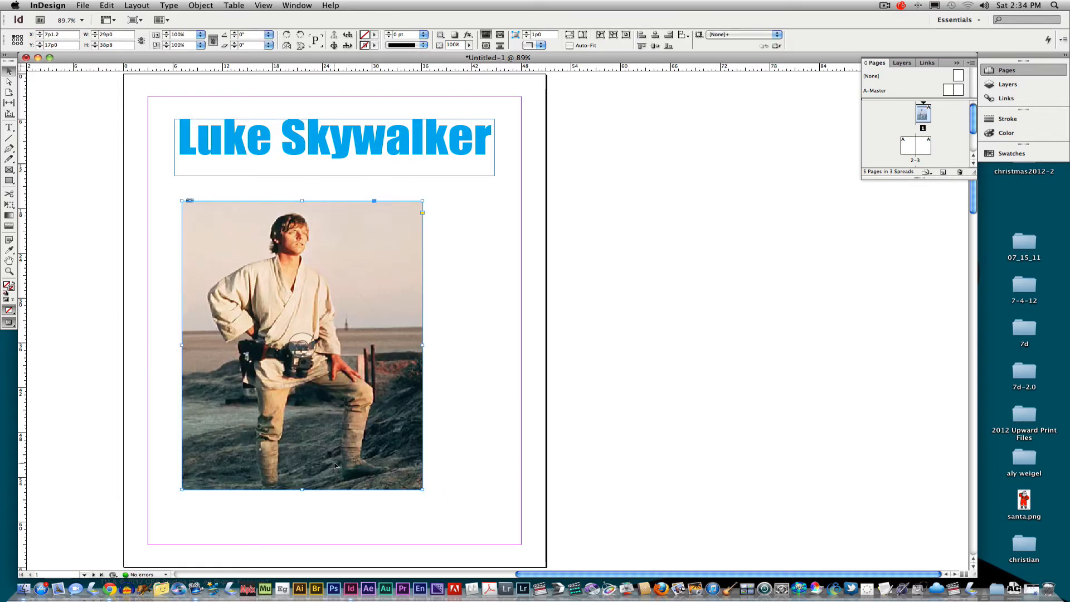
key("super+z")
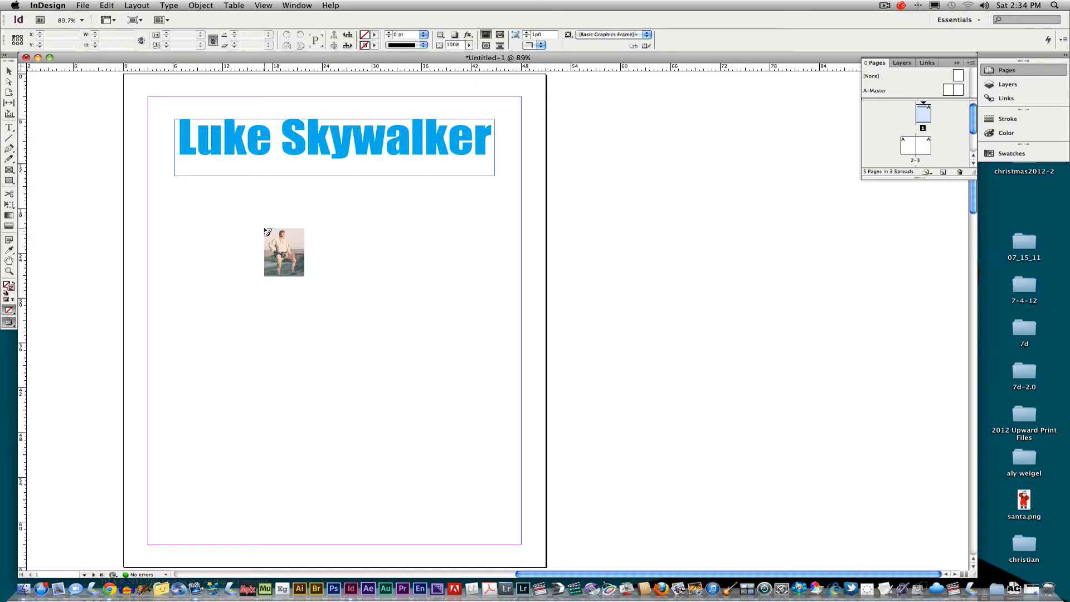
left_click(265, 229)
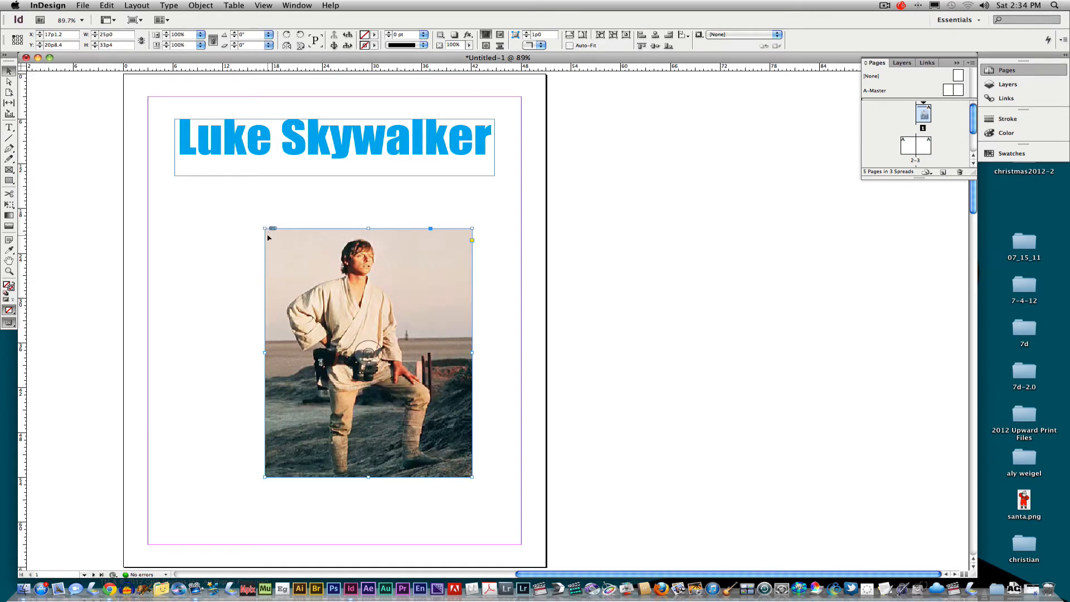
key("super+z")
- Place the photo below the title in a drawn frame with Auto-Fit on, and enlarge the frame to about 29p0 by 36p1.2
left_click_drag(202, 199, 412, 438)
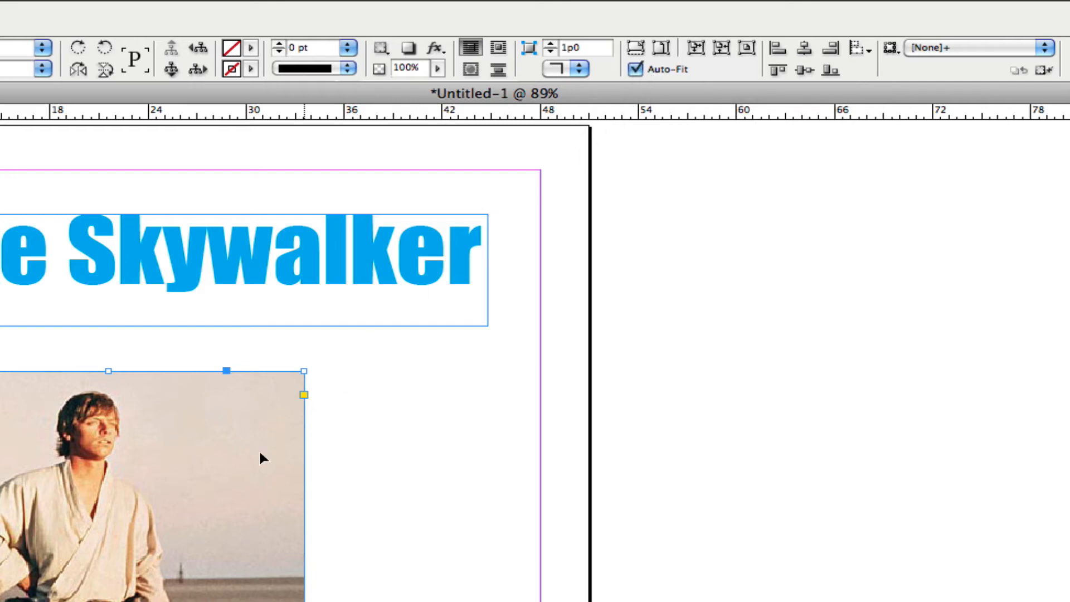
left_click_drag(129, 469, 172, 518)
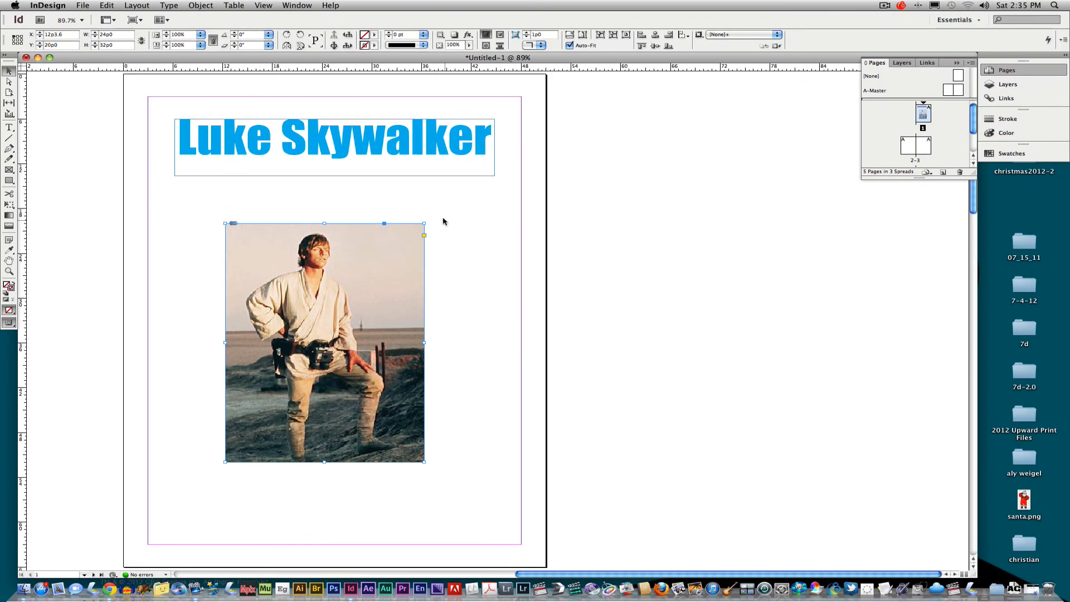
left_click_drag(426, 222, 410, 242)
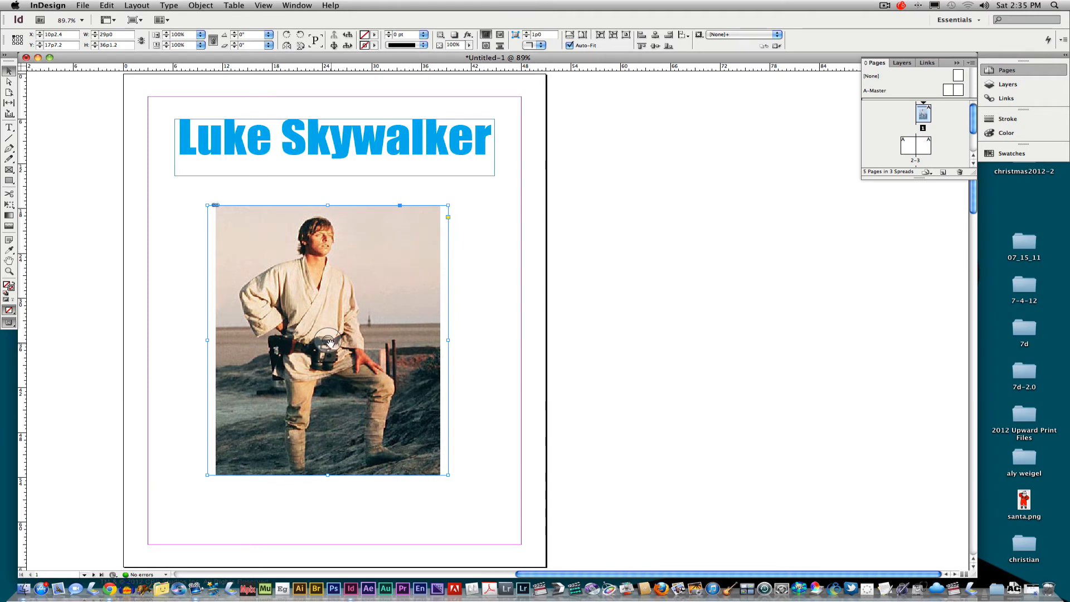
- Slide the photo sideways inside its frame, then fit it back into the frame proportionally
left_click_drag(329, 340, 434, 341)
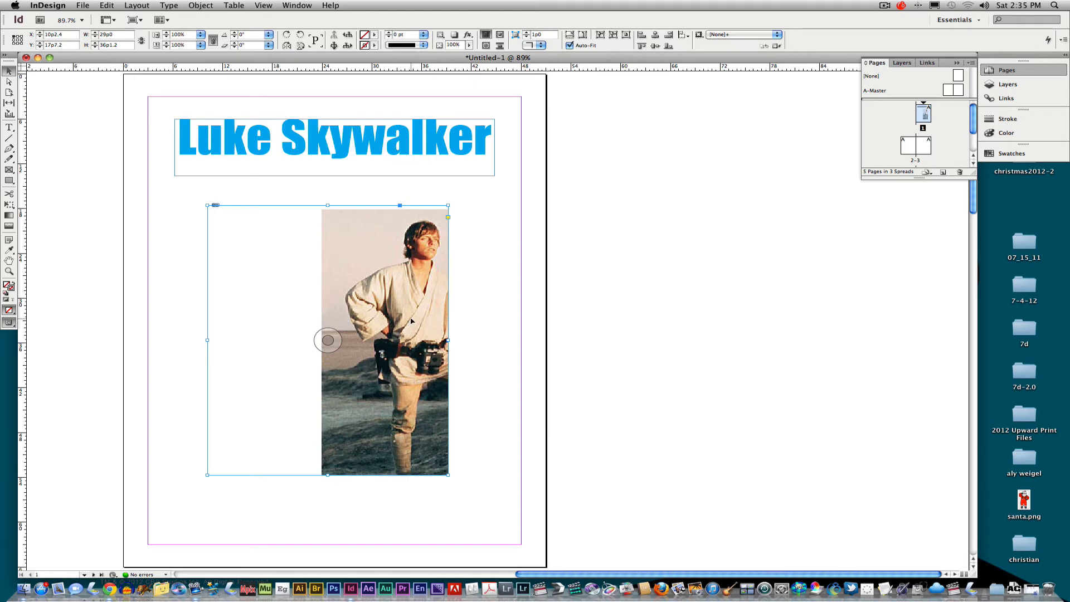
key("super+alt+shift+e")
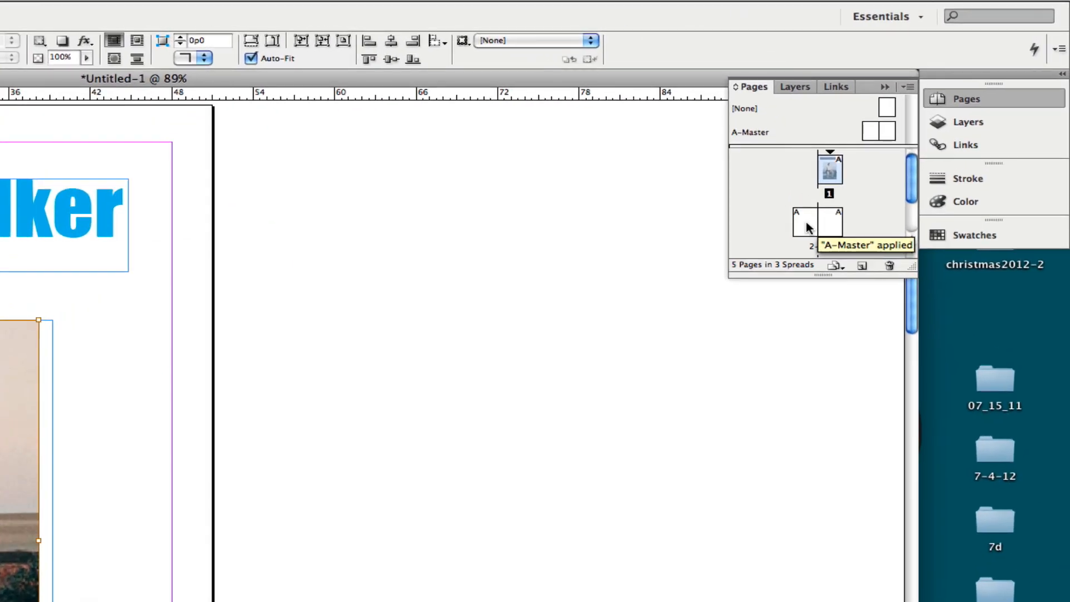
- Go to page 2 and draw a wide text frame just below its upper margin
left_click(910, 149)
double_click(808, 228)
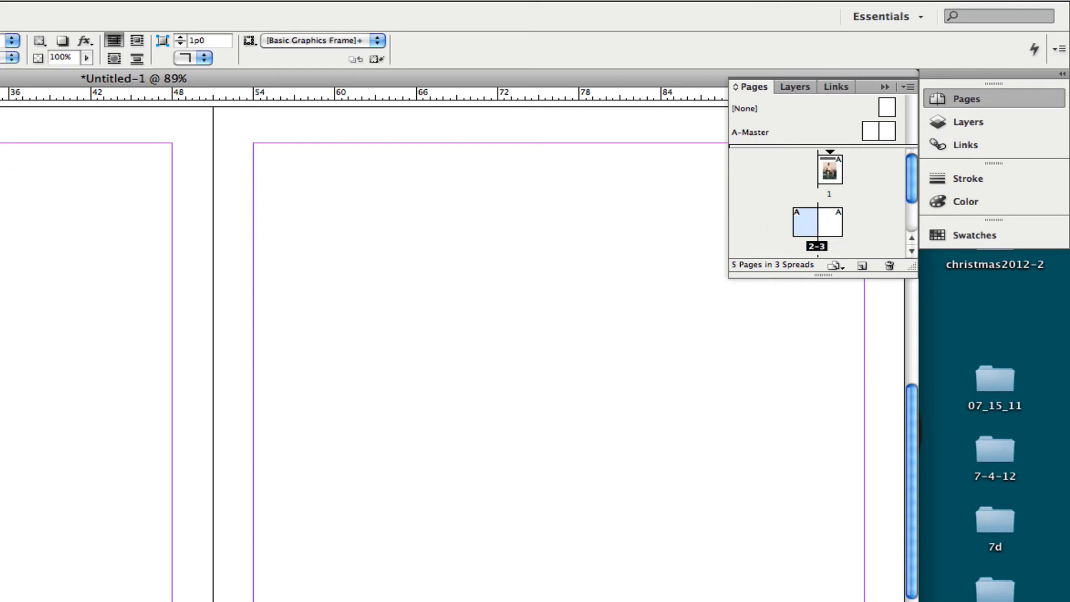
left_click(9, 127)
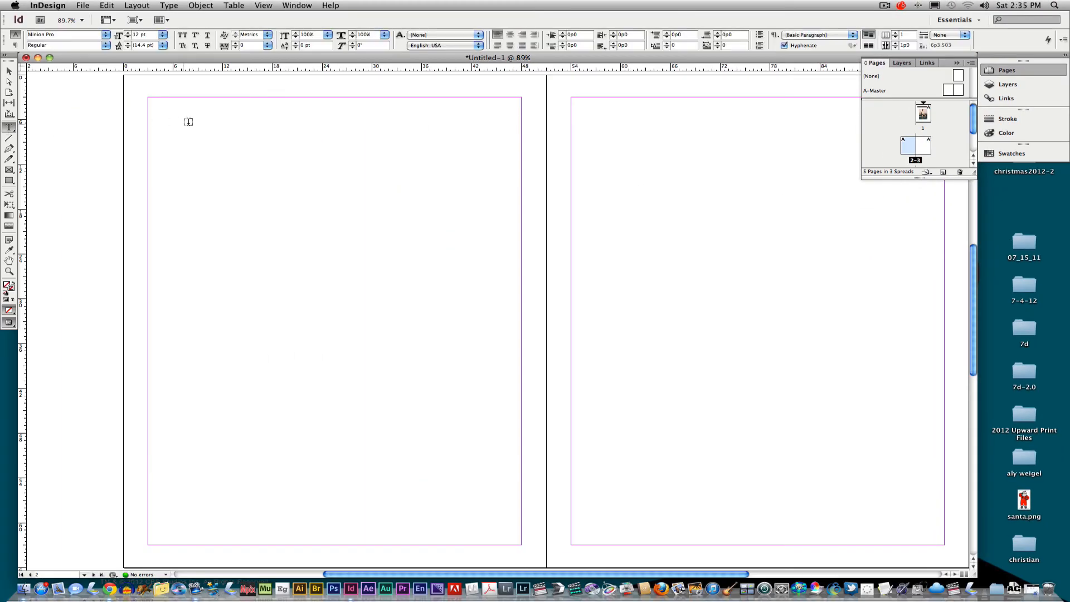
left_click_drag(181, 117, 486, 196)
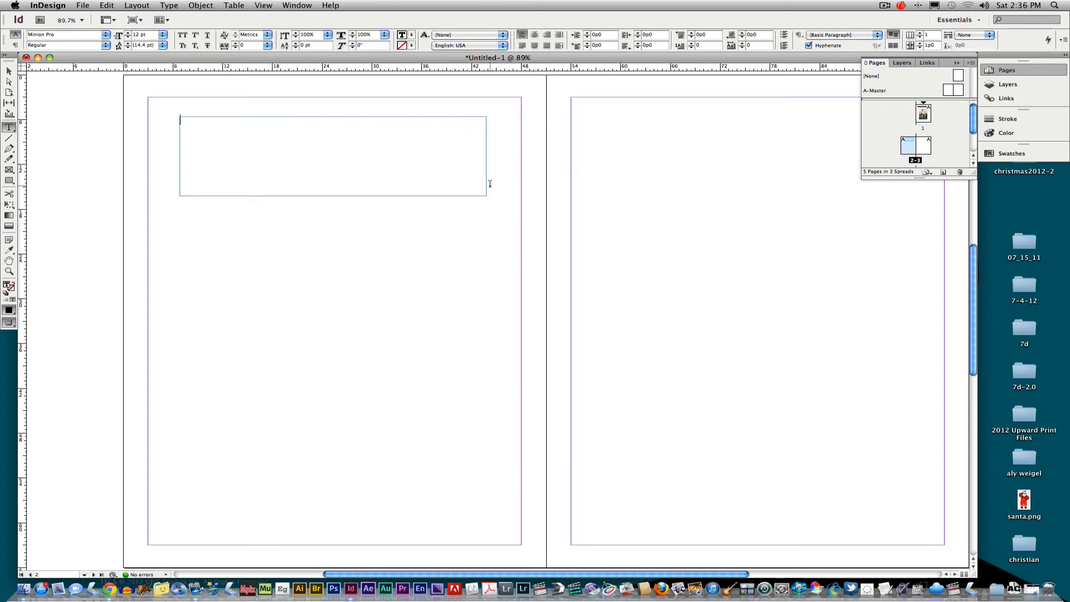
- Enter the title "Princess Leia" in the page 2 text frame and center it
type("Princess ")
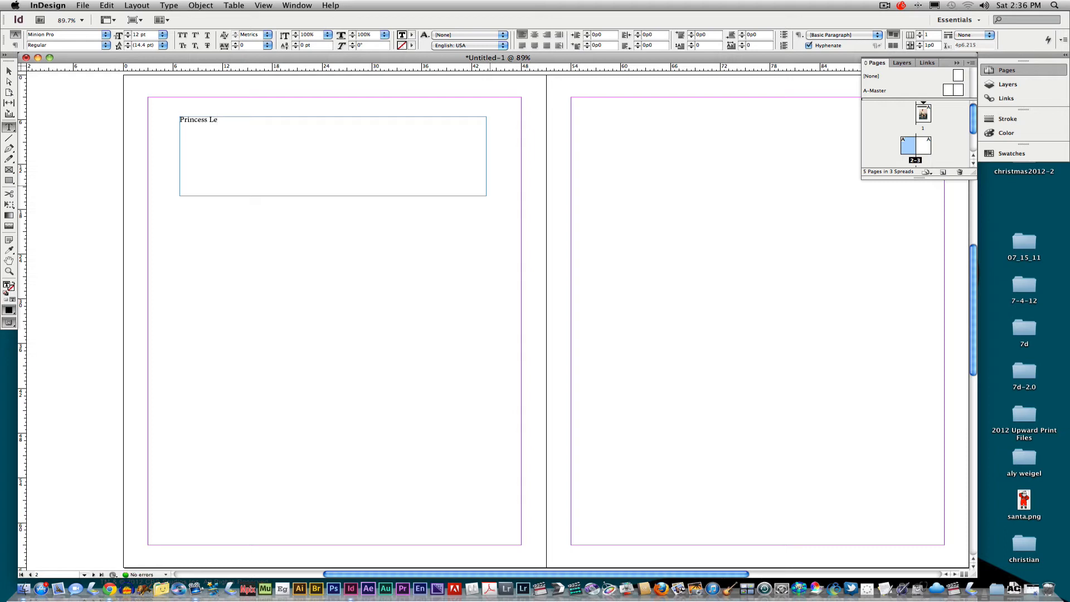
type("Le")
key("BackSpace")
left_click_drag(235, 117, 161, 117)
left_click(534, 35)
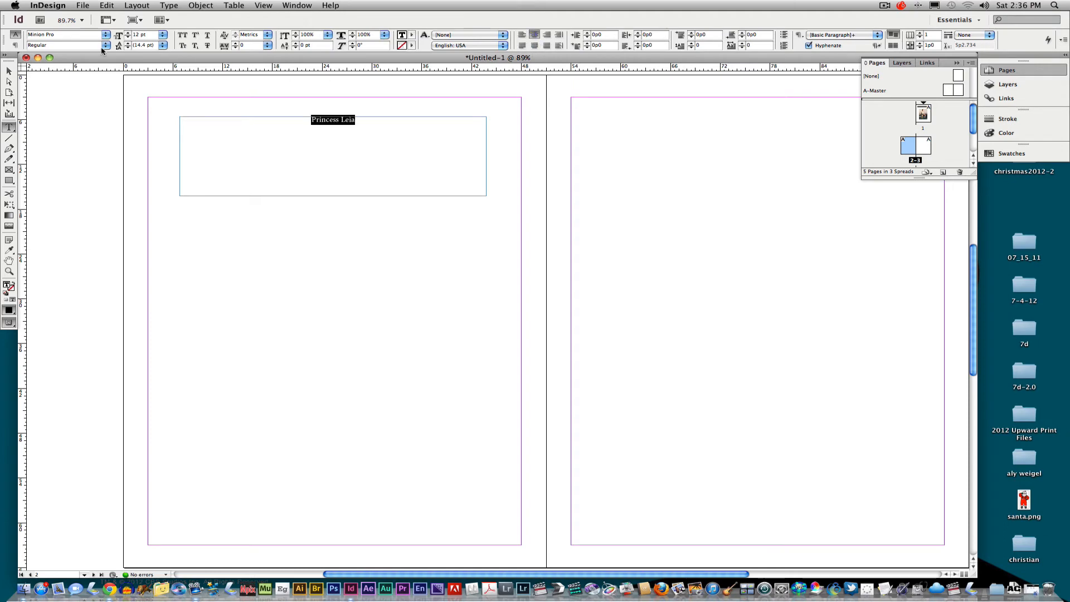
- Format the Princess Leia title in Impact at 72 pt with the red C=15 M=100 Y=100 K=0 fill
left_click(107, 37)
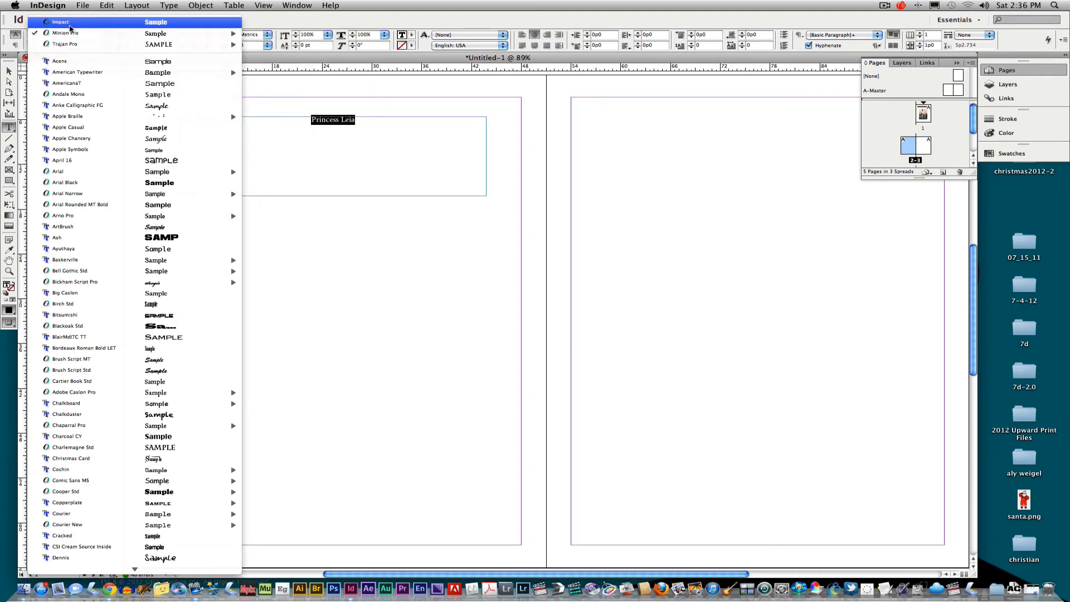
left_click(69, 23)
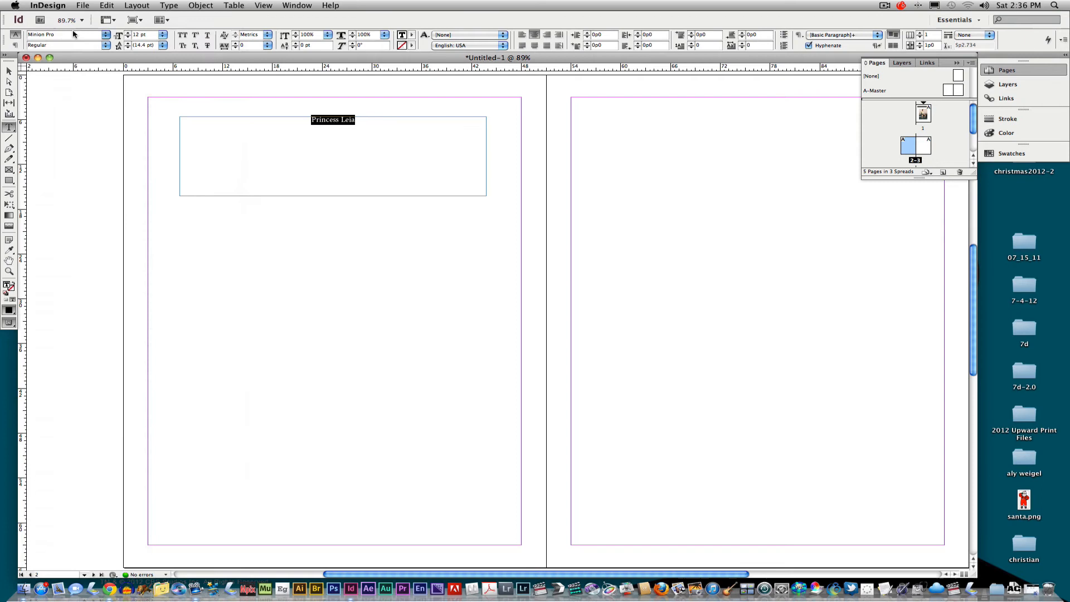
left_click(163, 35)
left_click(162, 35)
left_click(162, 35)
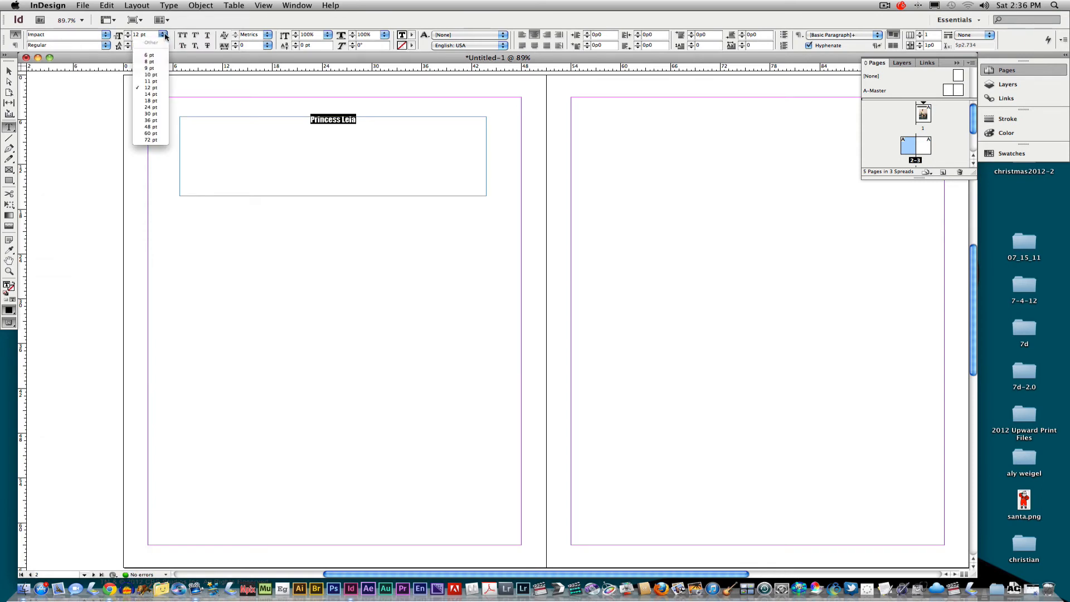
left_click(150, 139)
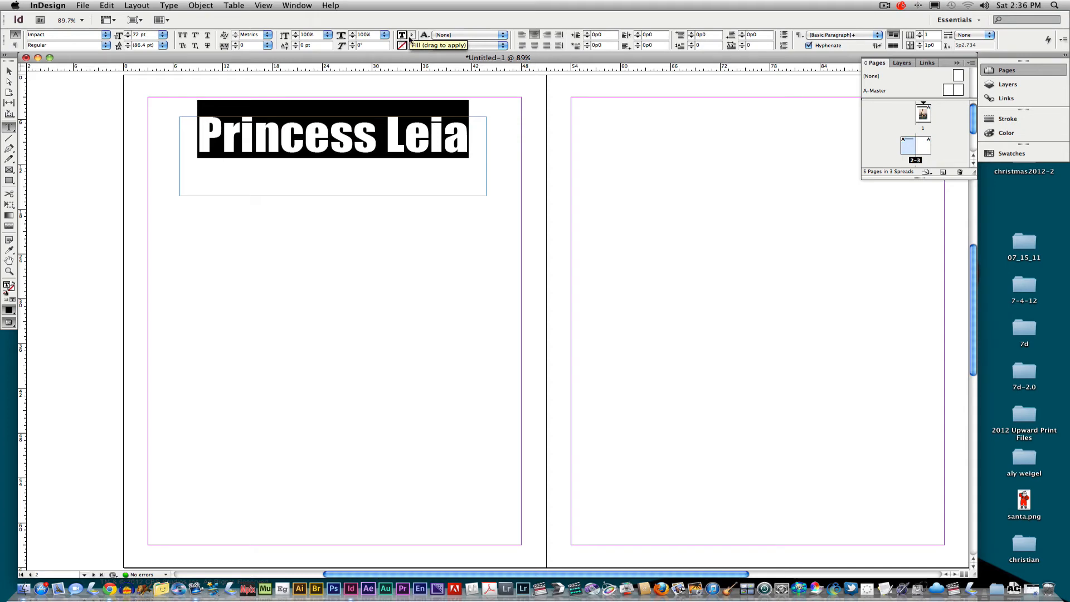
left_click(412, 37)
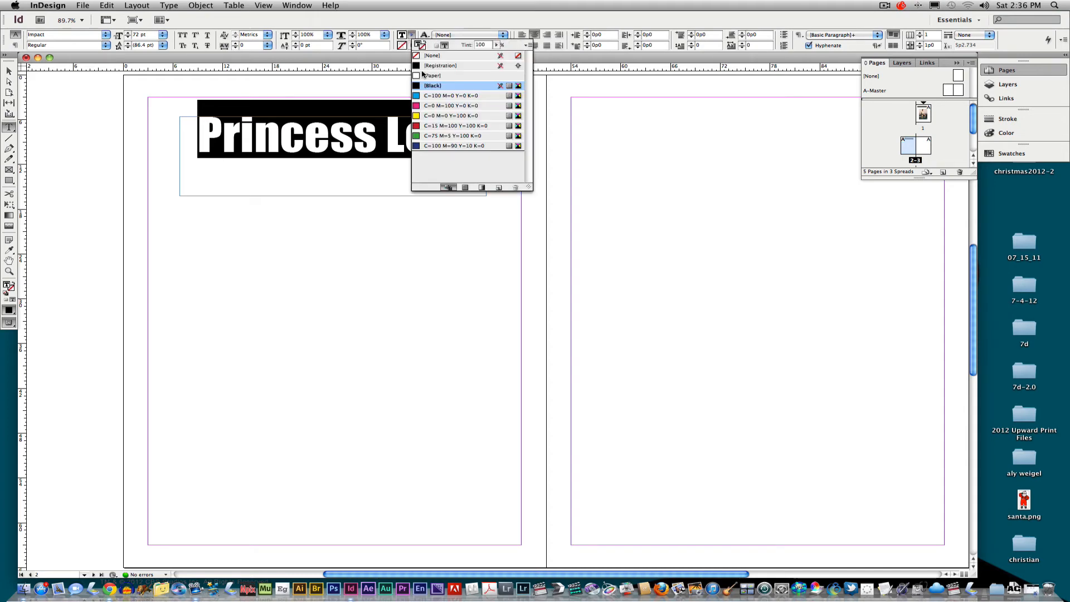
left_click(425, 125)
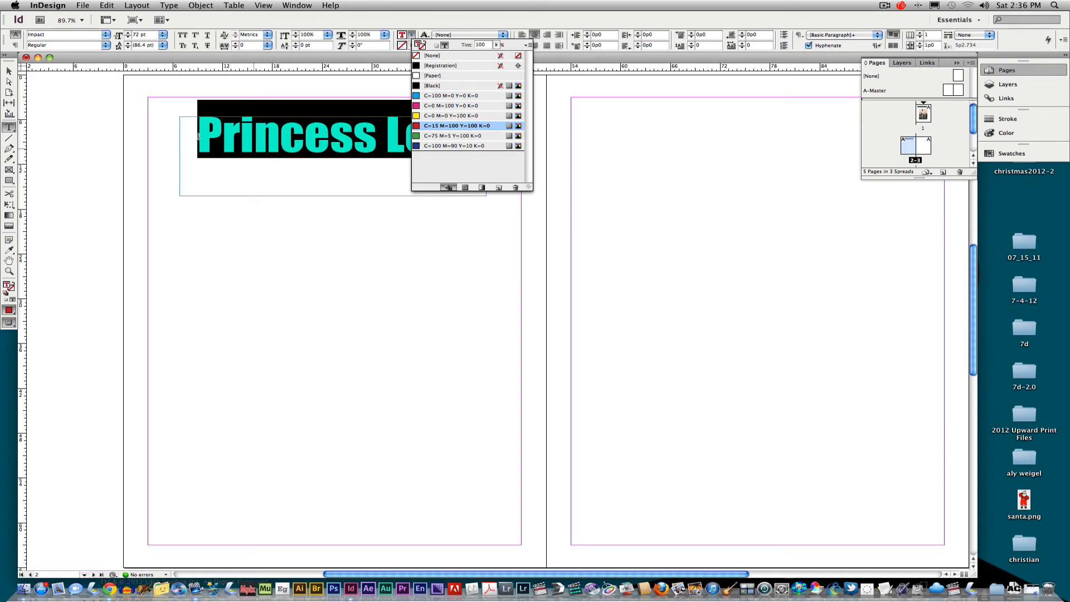
- Shrink the Princess Leia title frame to about 35p6 by 5p9.6 and center it near the top of the page
left_click(15, 73)
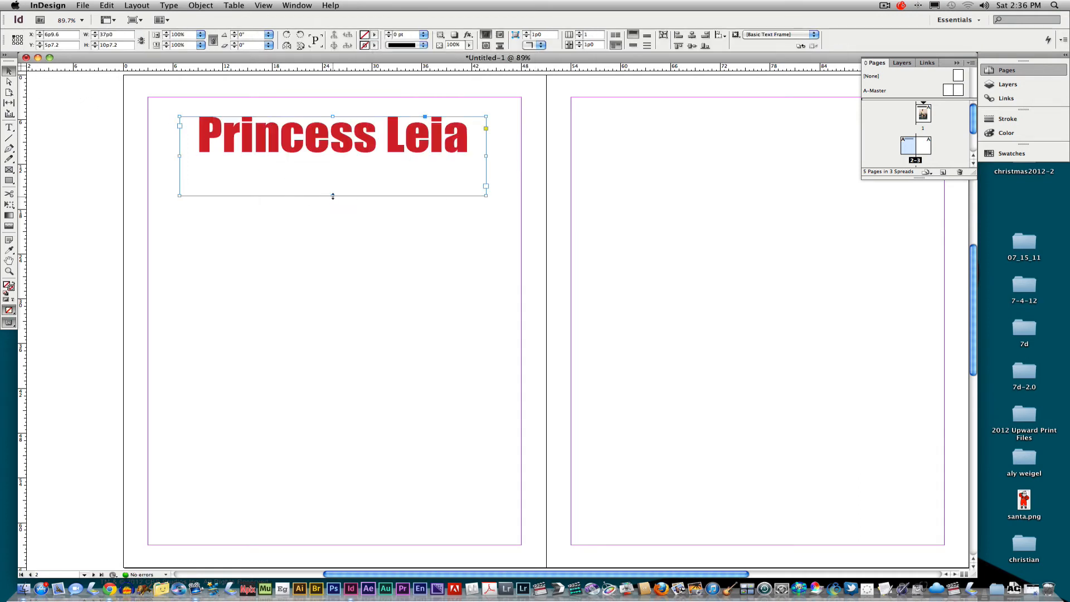
left_click_drag(333, 196, 337, 160)
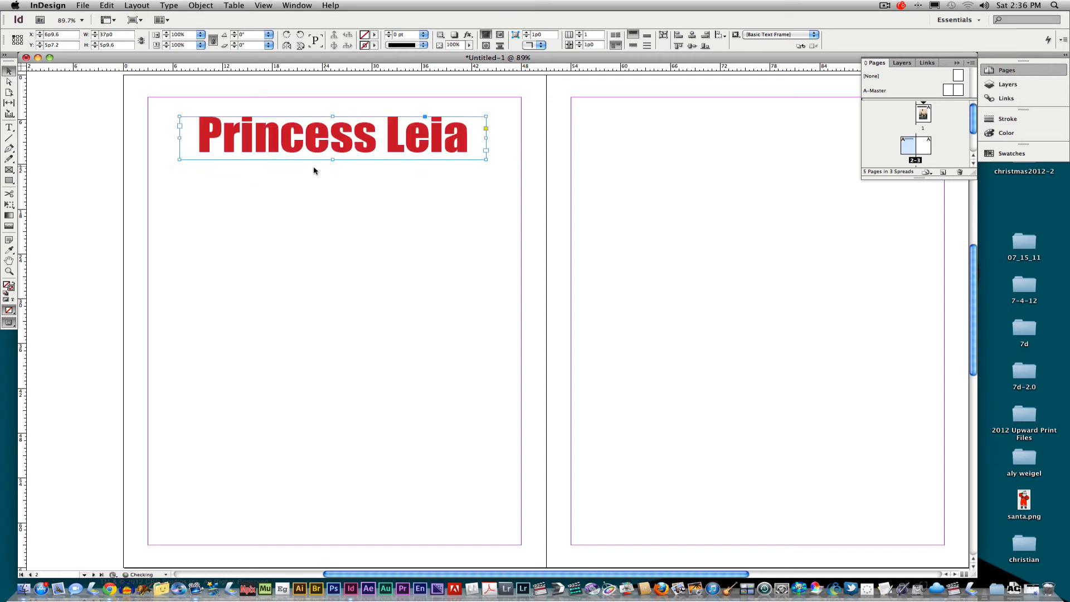
left_click_drag(179, 137, 186, 137)
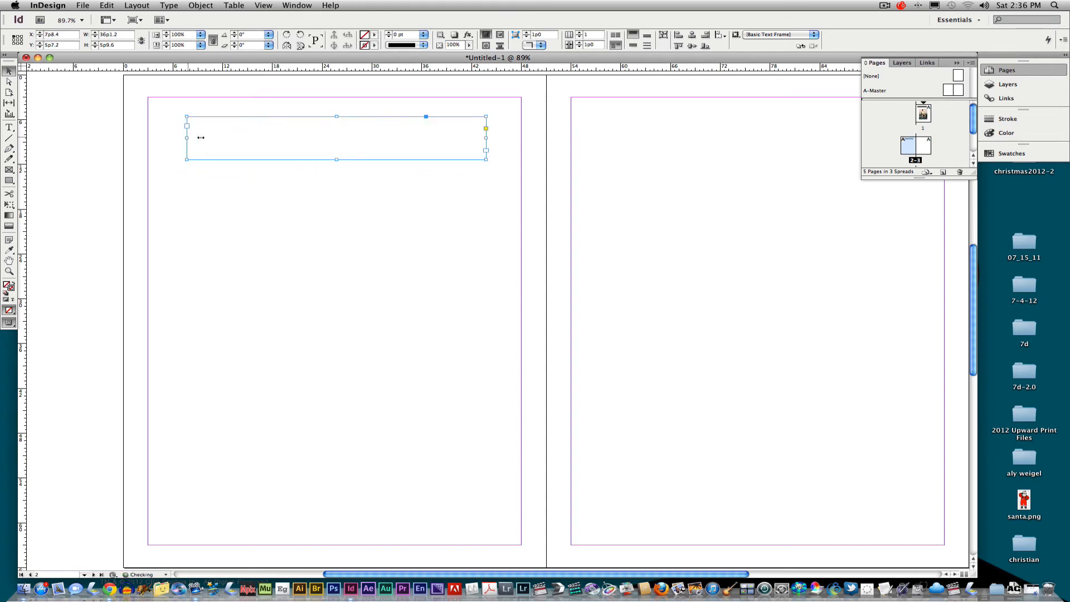
left_click_drag(485, 138, 481, 138)
left_click_drag(340, 132, 339, 135)
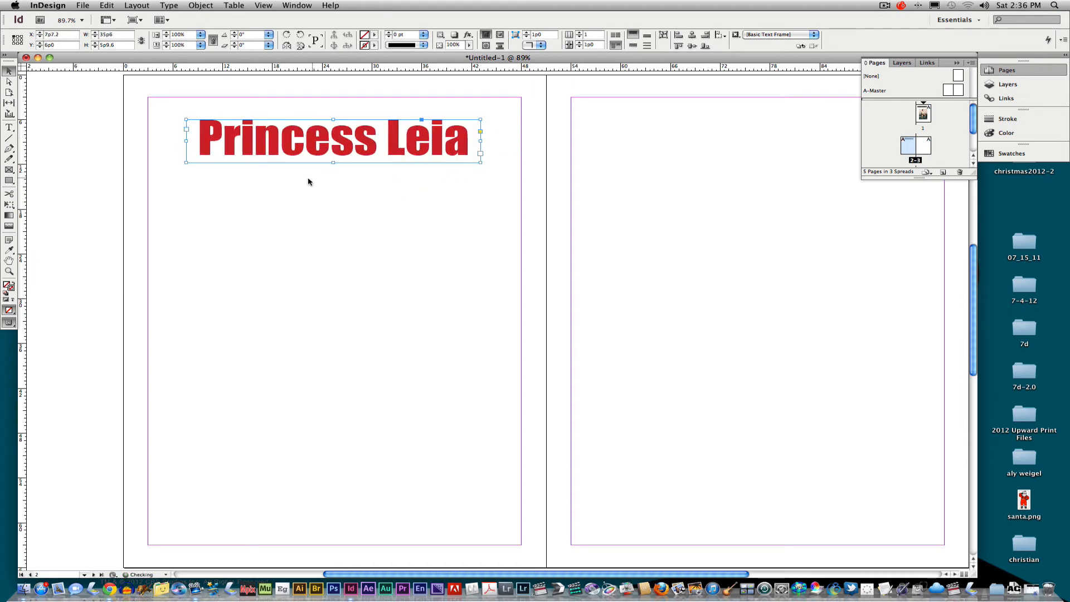
left_click(253, 208)
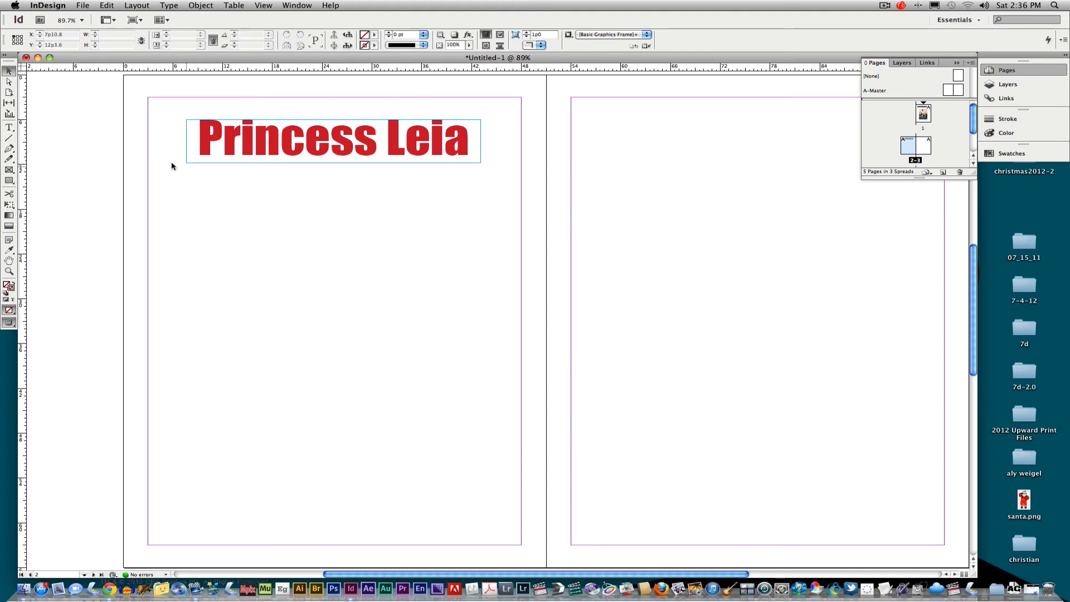
- Place princess_leia.jpg below the title in a frame about 33p7 by 24p7, turn on Auto-Fit, and center it under the title
left_click(84, 6)
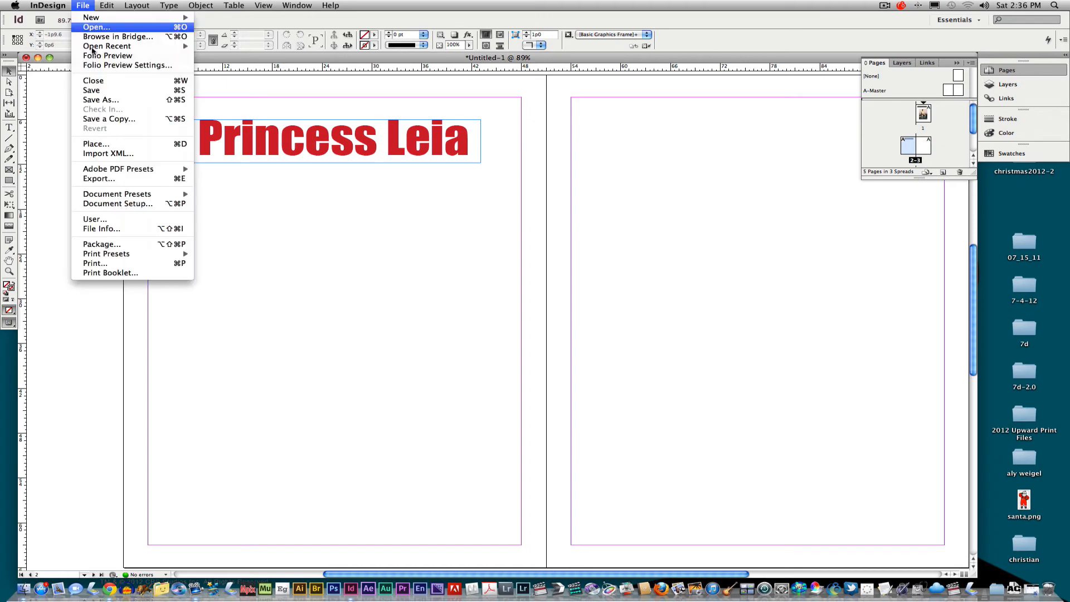
left_click(96, 144)
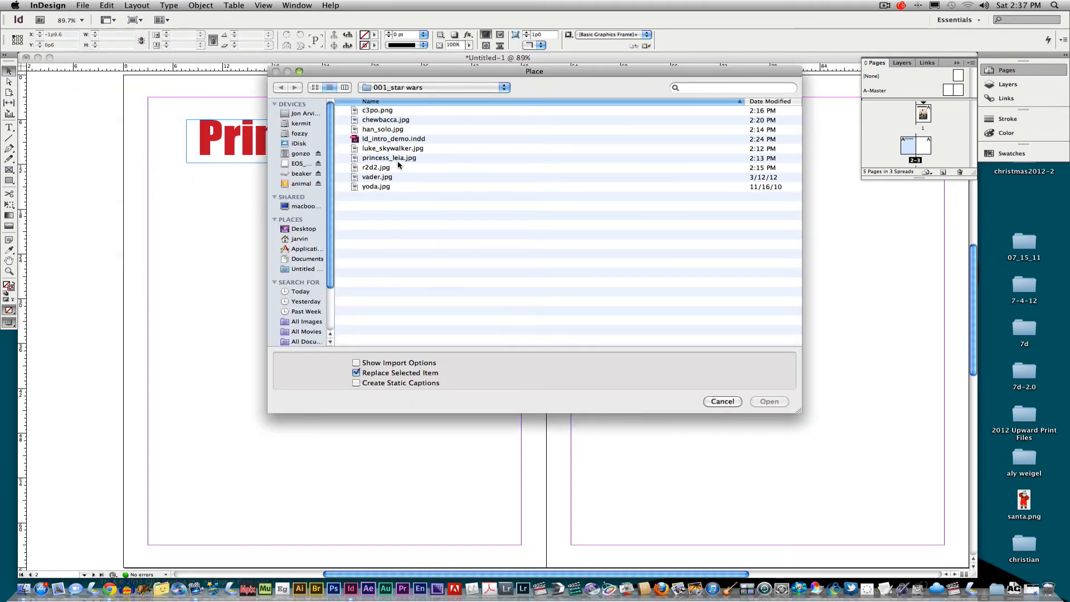
double_click(399, 159)
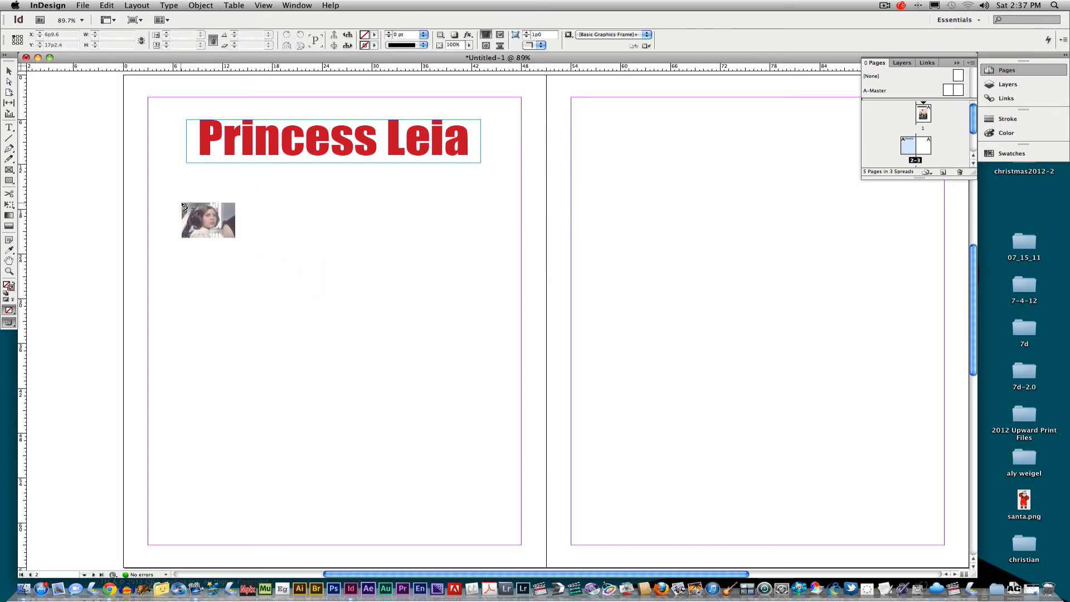
left_click_drag(180, 202, 458, 386)
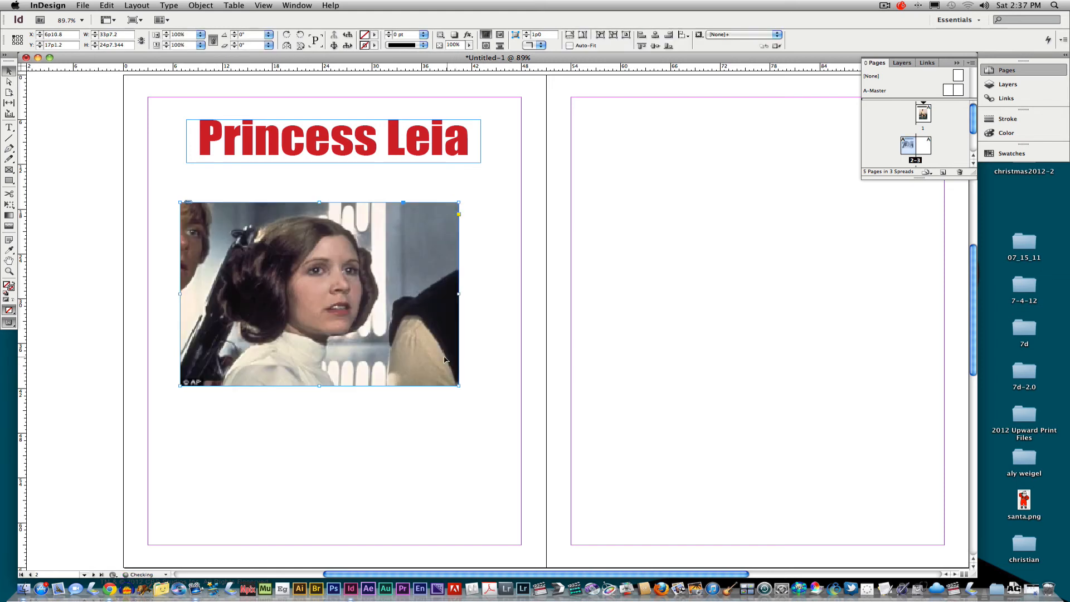
left_click(569, 45)
left_click_drag(379, 256, 395, 257)
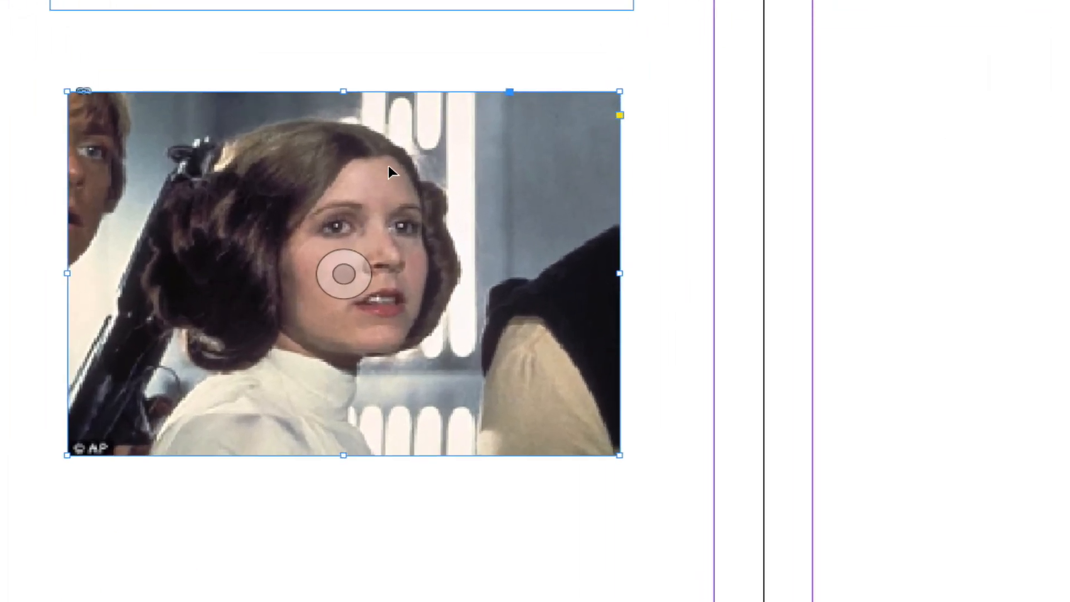
- Apply a drop shadow effect to the Princess Leia photo with the default settings
right_click(359, 148)
mouse_move(524, 465)
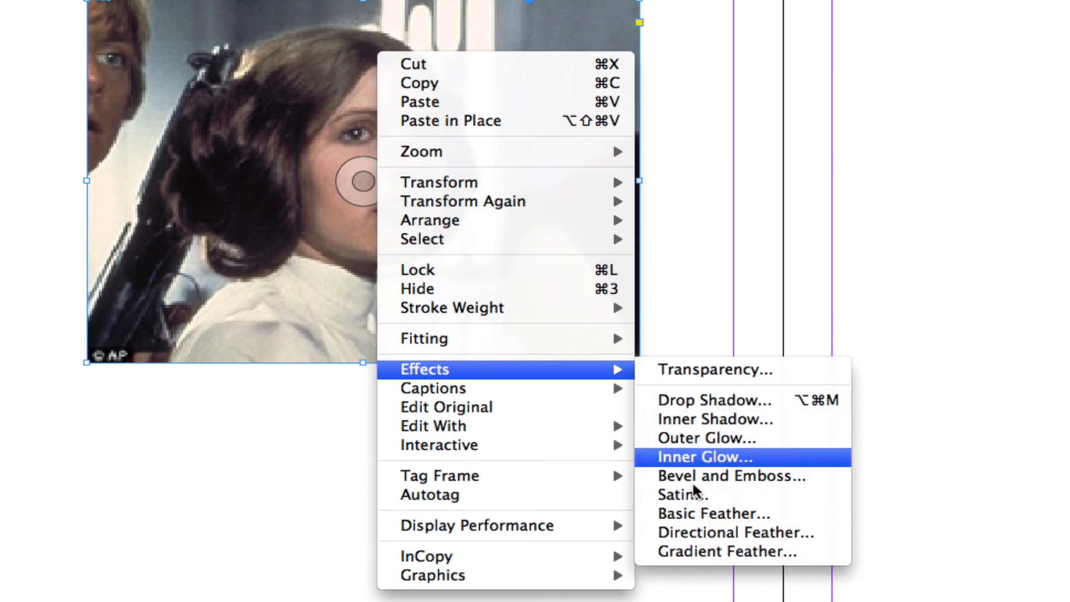
left_click(733, 406)
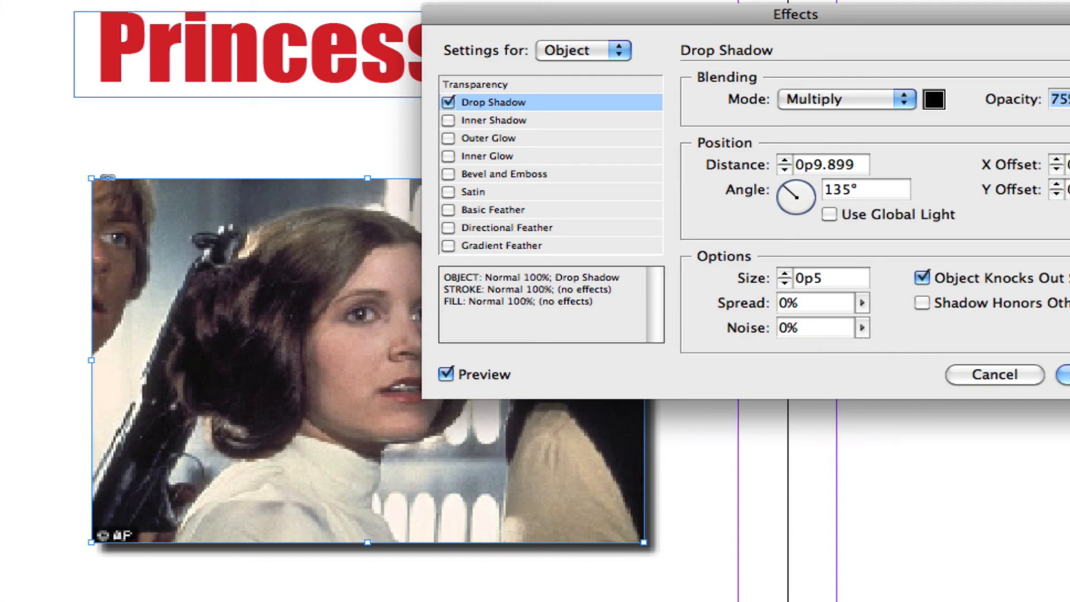
left_click(1064, 375)
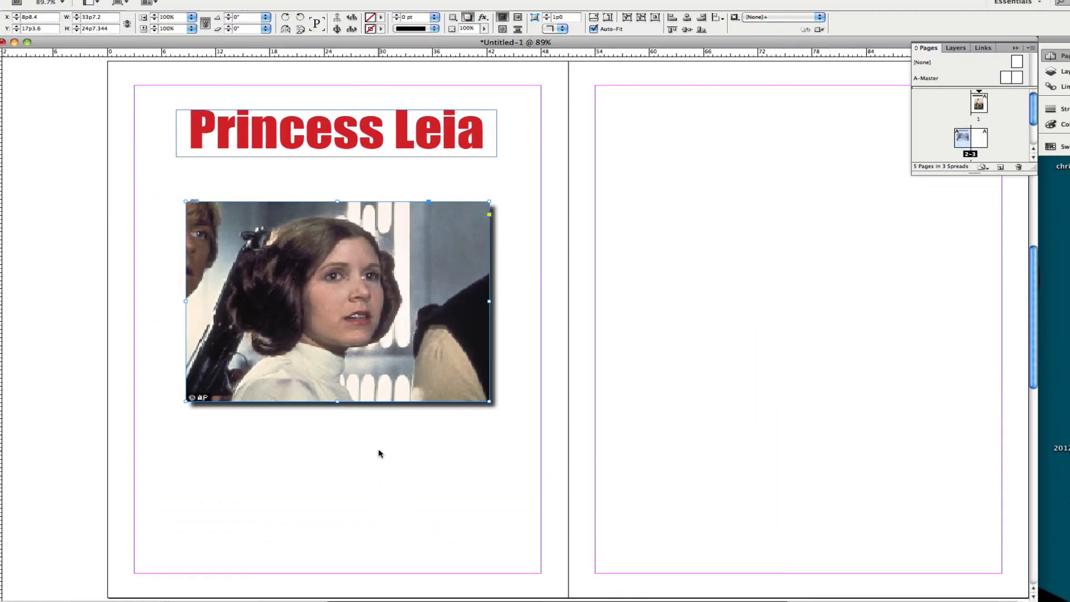
left_click(351, 445)
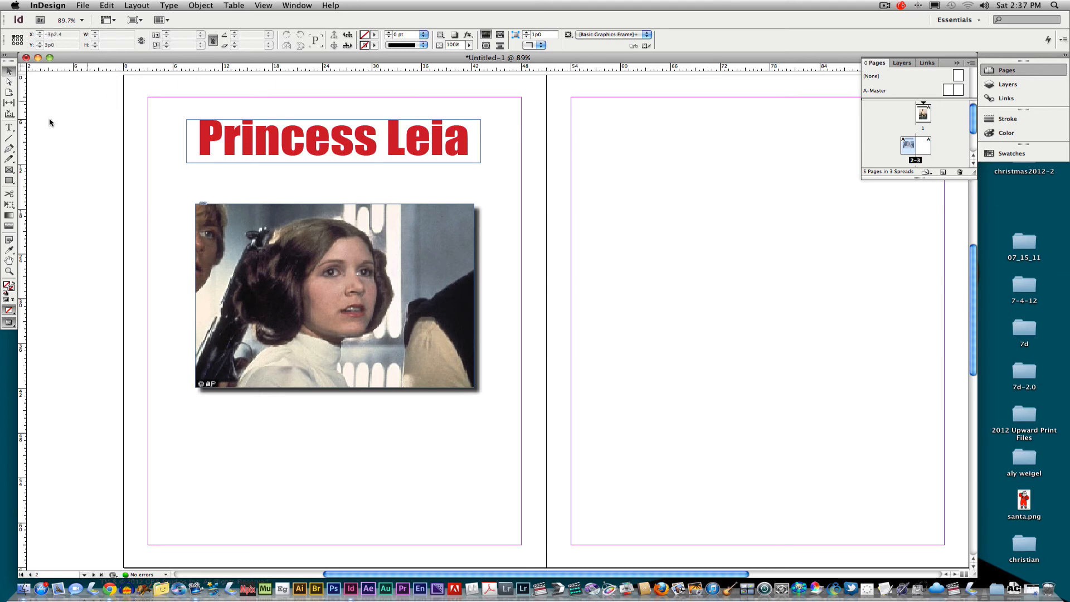
- Draw a wide text frame near the top of page 3 and enter the centered title "Han Solo"
left_click(8, 127)
left_click_drag(620, 128, 879, 176)
type("Han Solo")
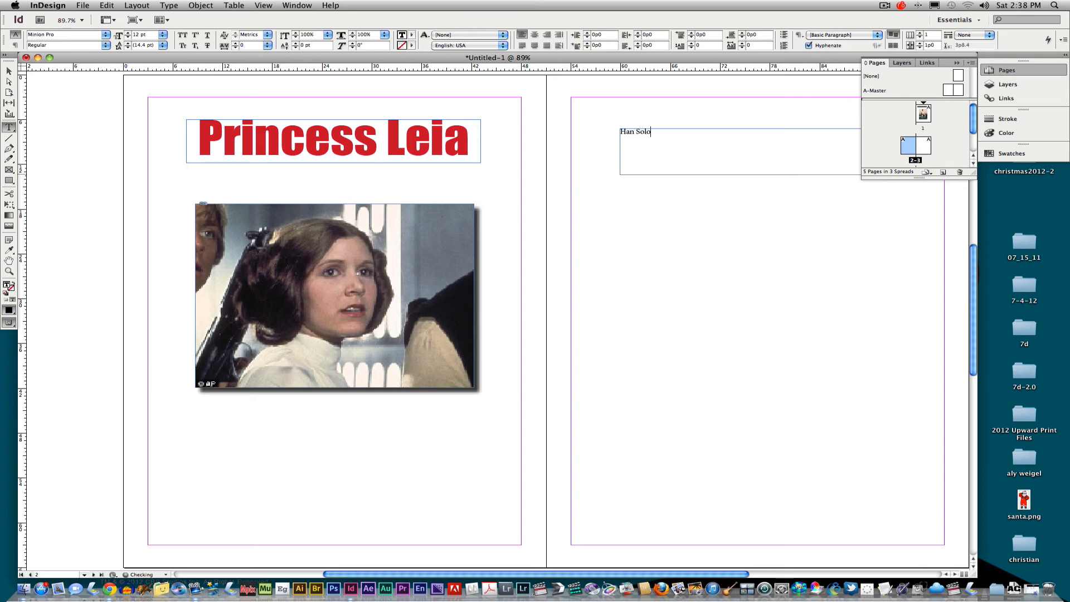
left_click_drag(659, 134, 614, 130)
left_click(534, 35)
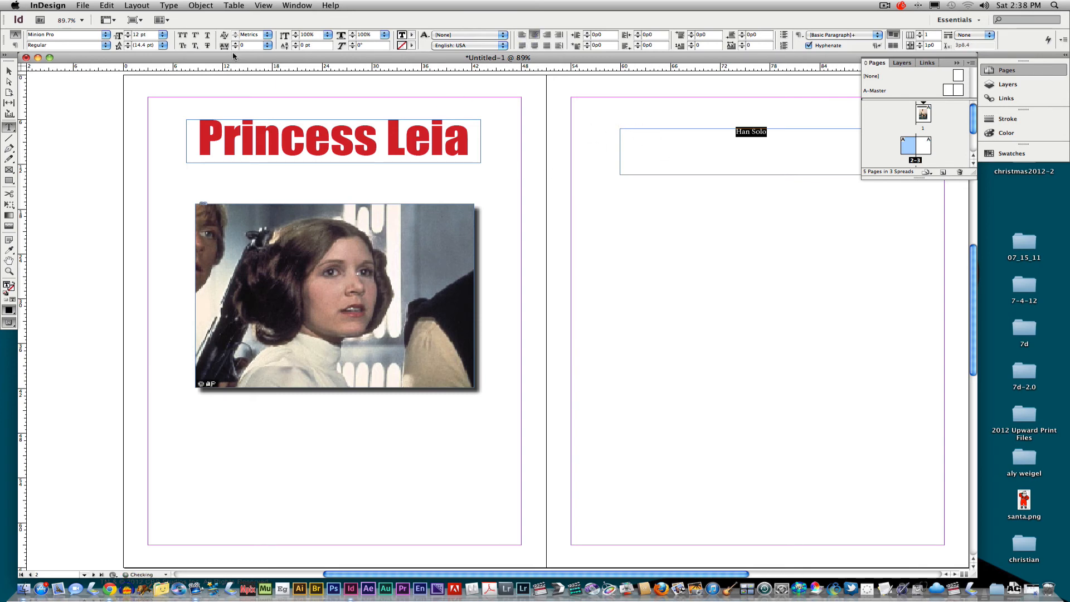
- Format the Han Solo title in Impact at 72 pt with the blue C=100 M=90 Y=10 K=0 fill
left_click(106, 35)
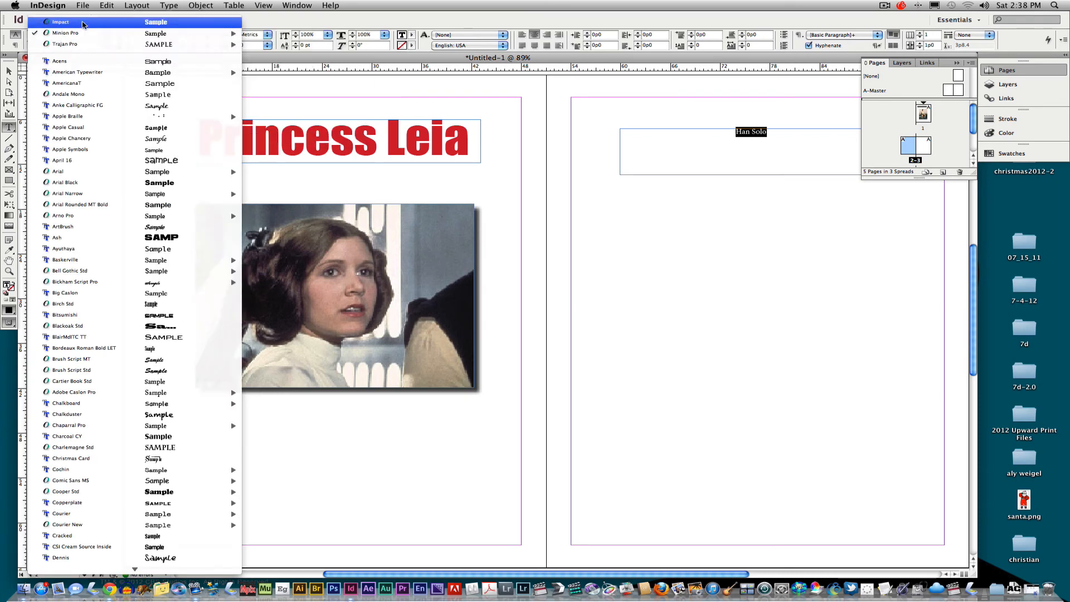
left_click(84, 23)
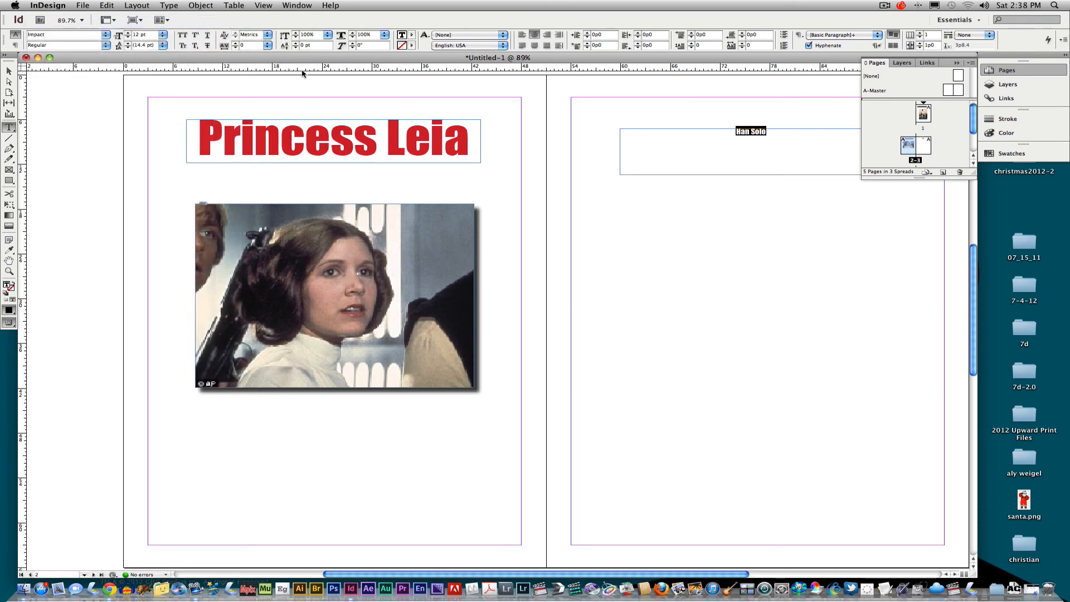
left_click(156, 34)
left_click(155, 69)
left_click(162, 36)
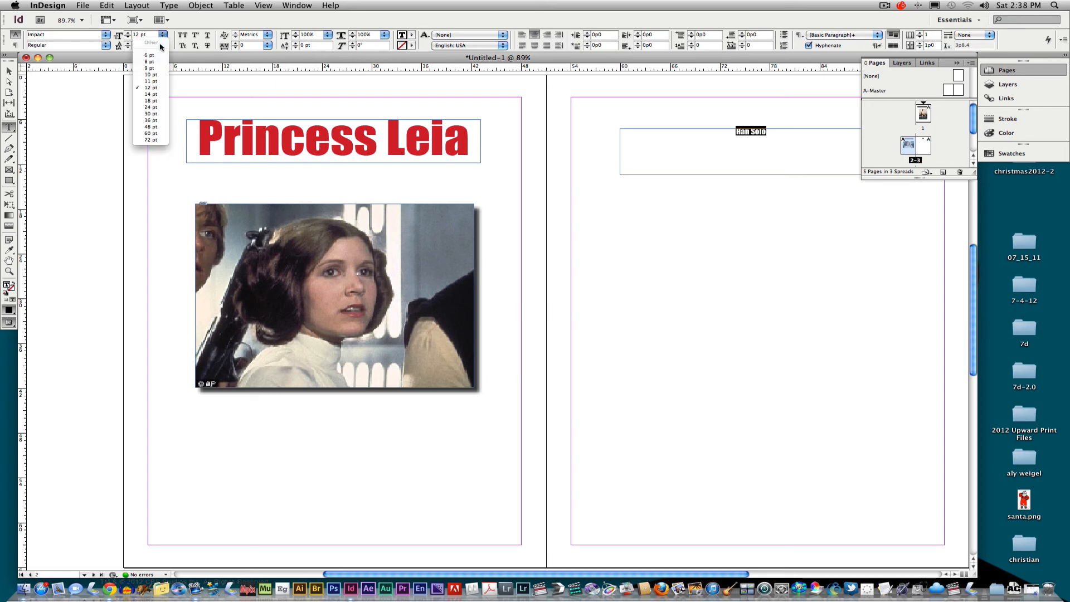
left_click(149, 140)
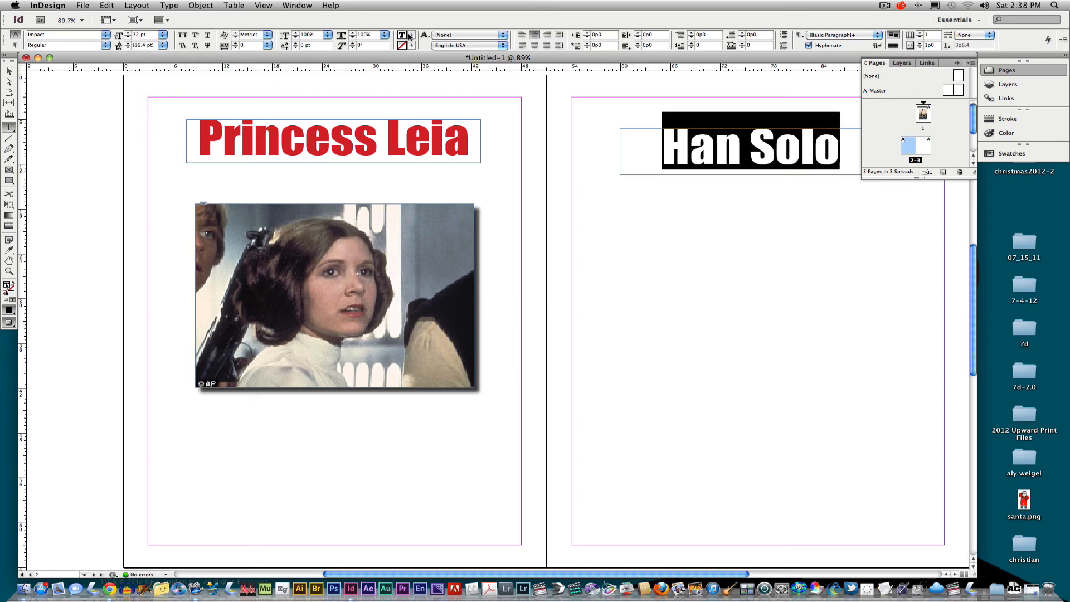
left_click(411, 36)
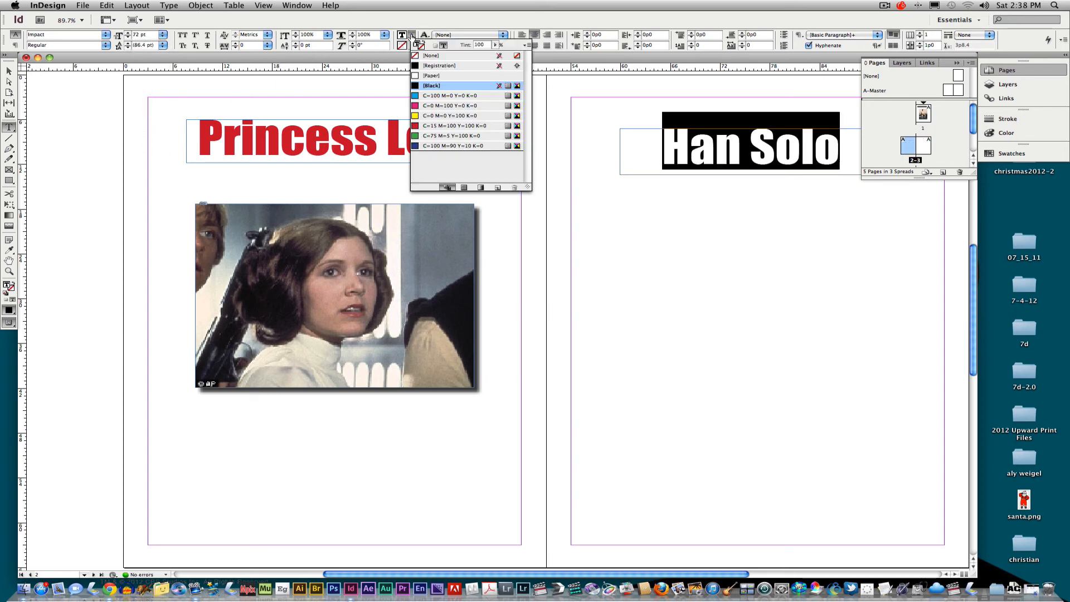
left_click(416, 148)
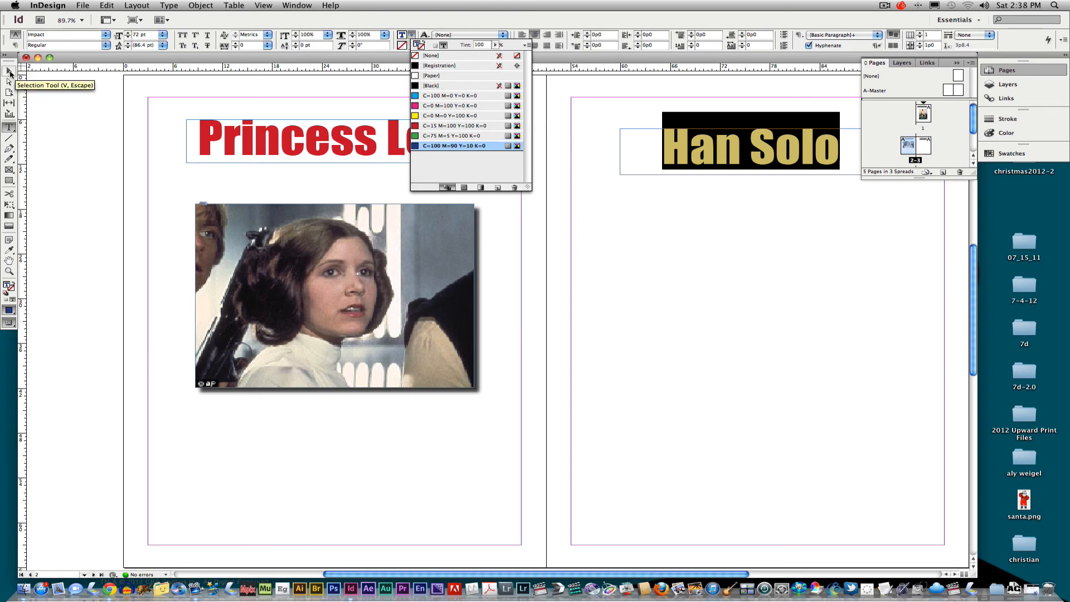
- Shrink the Han Solo title frame to about 28p8 by 5p9.6, center it on page 3, and align it with the Princess Leia title
left_click(9, 73)
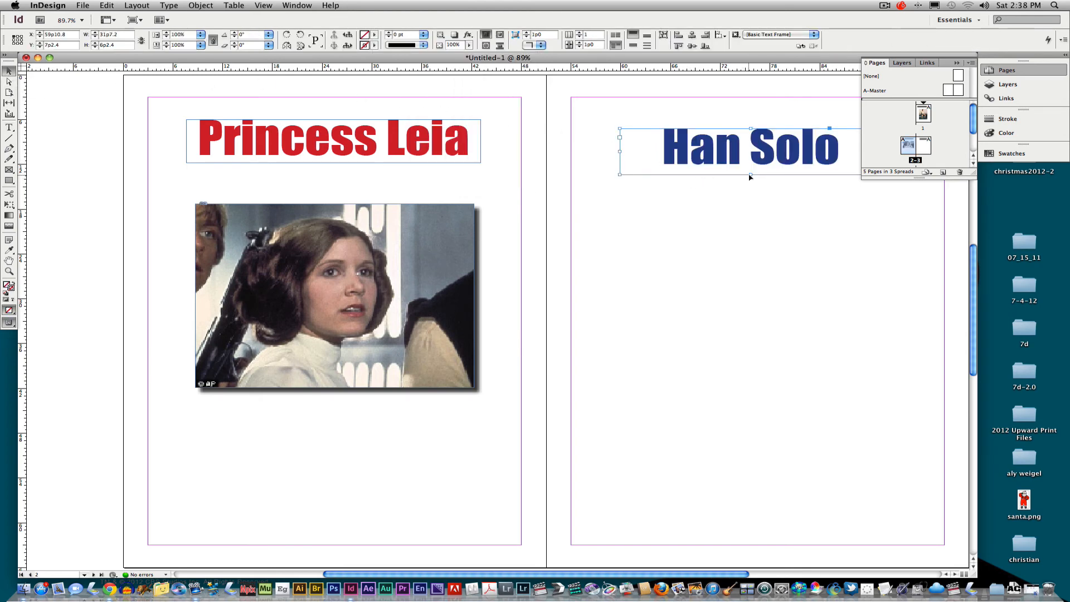
left_click_drag(751, 176, 751, 172)
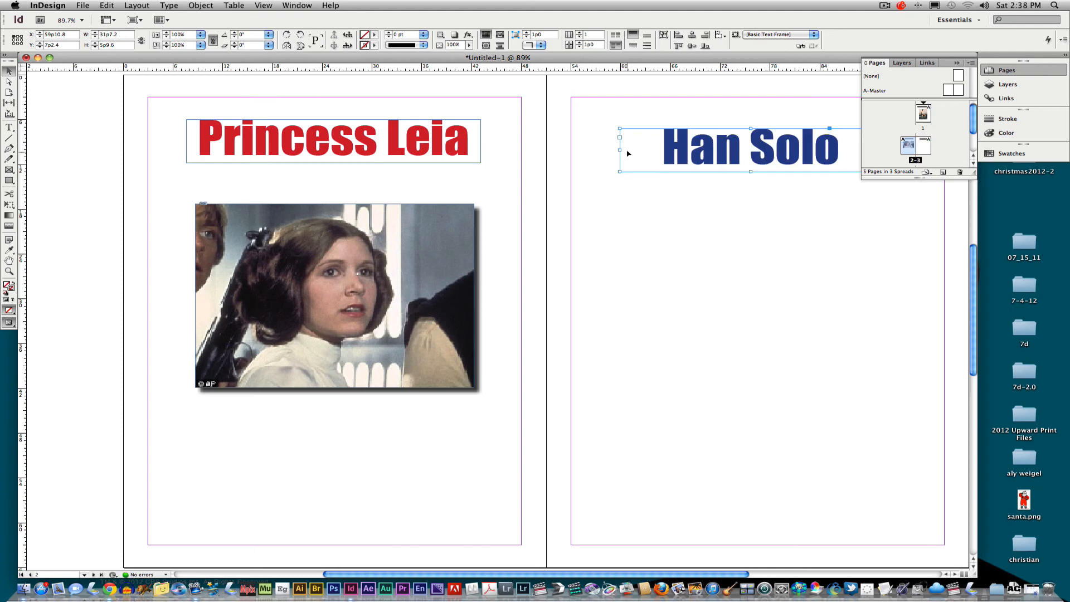
left_click_drag(620, 149, 644, 149)
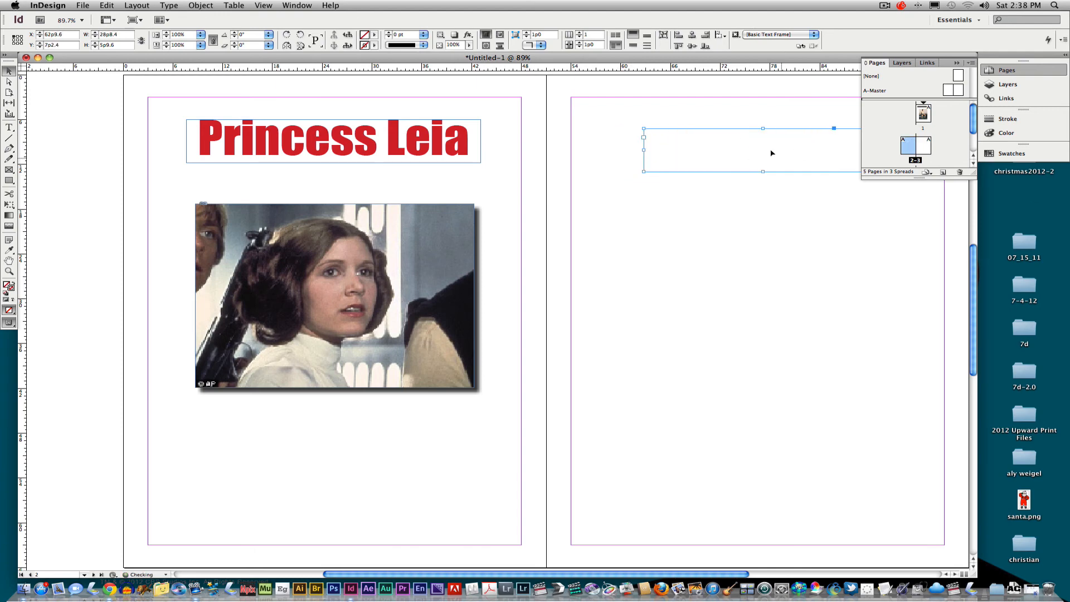
left_click_drag(778, 154, 777, 149)
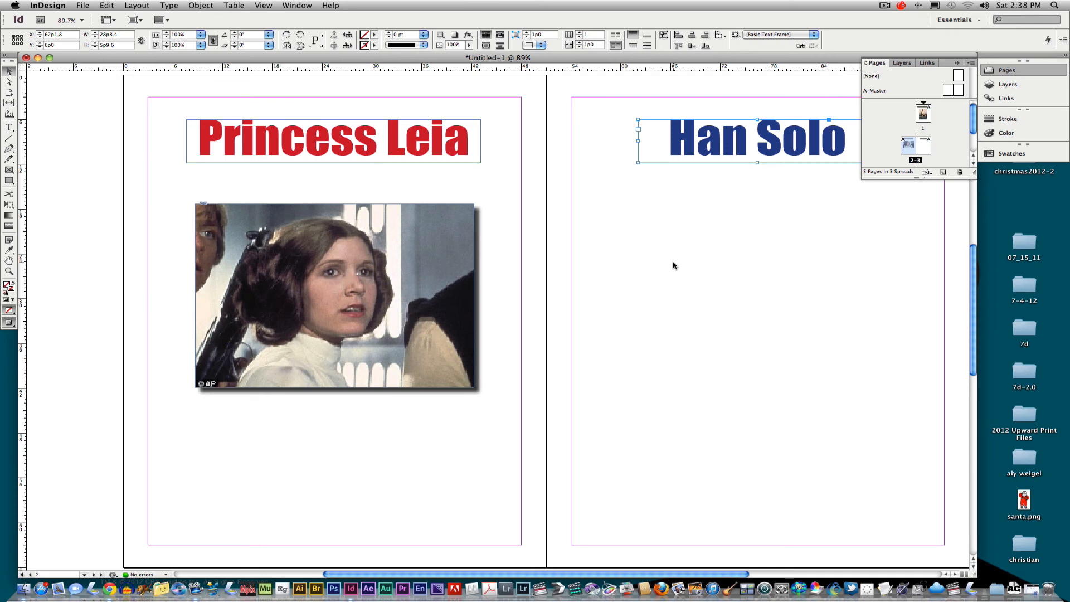
left_click_drag(662, 236, 714, 318)
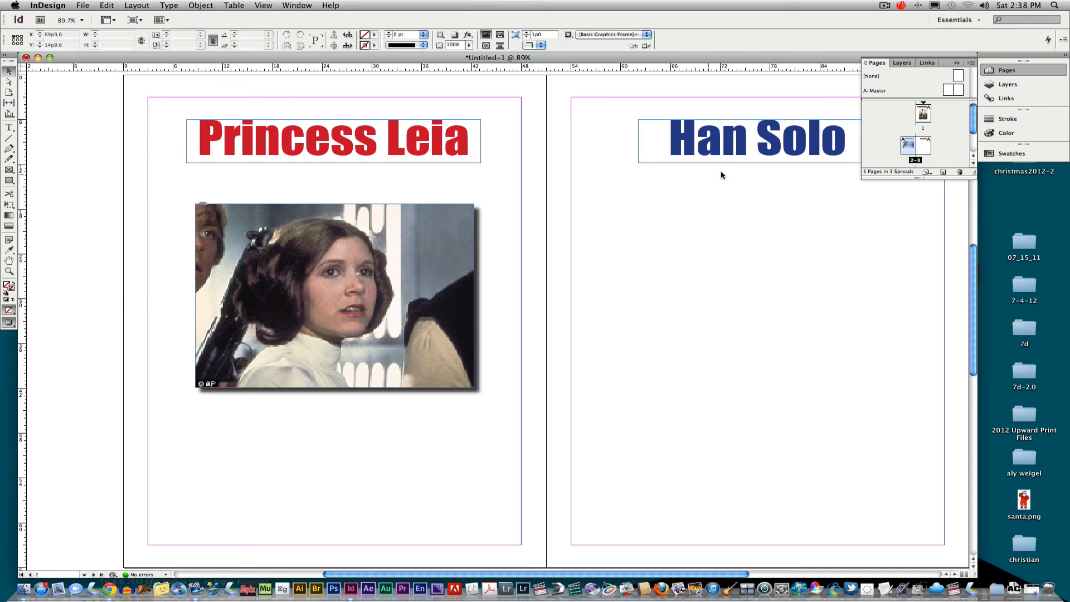
- Place han_solo.jpg below the Han Solo title on page 3, about 31p0 wide, with Auto-Fit enabled
left_click(79, 9)
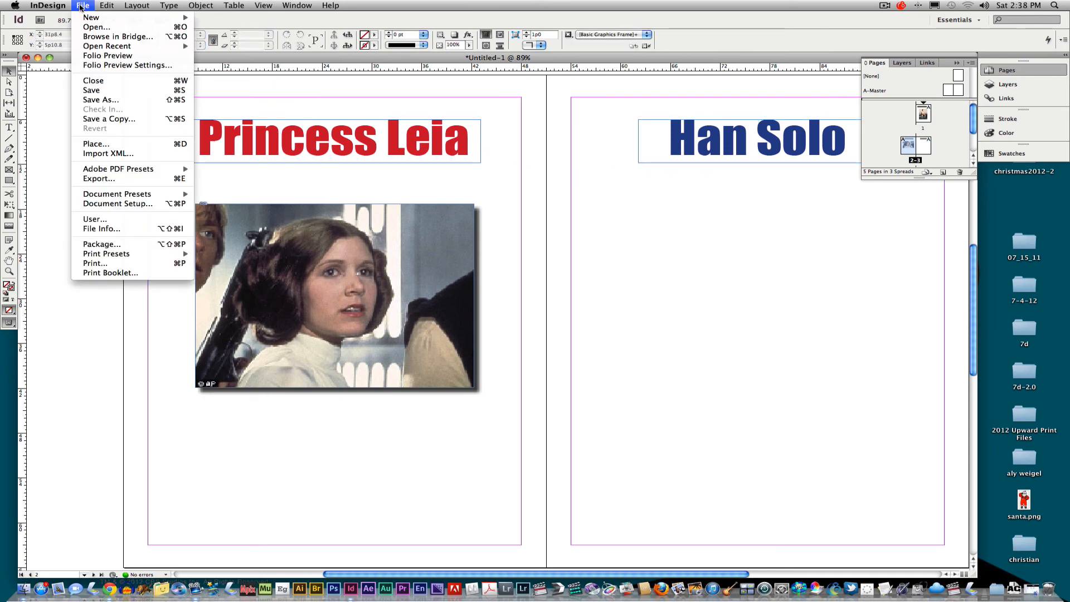
left_click(165, 140)
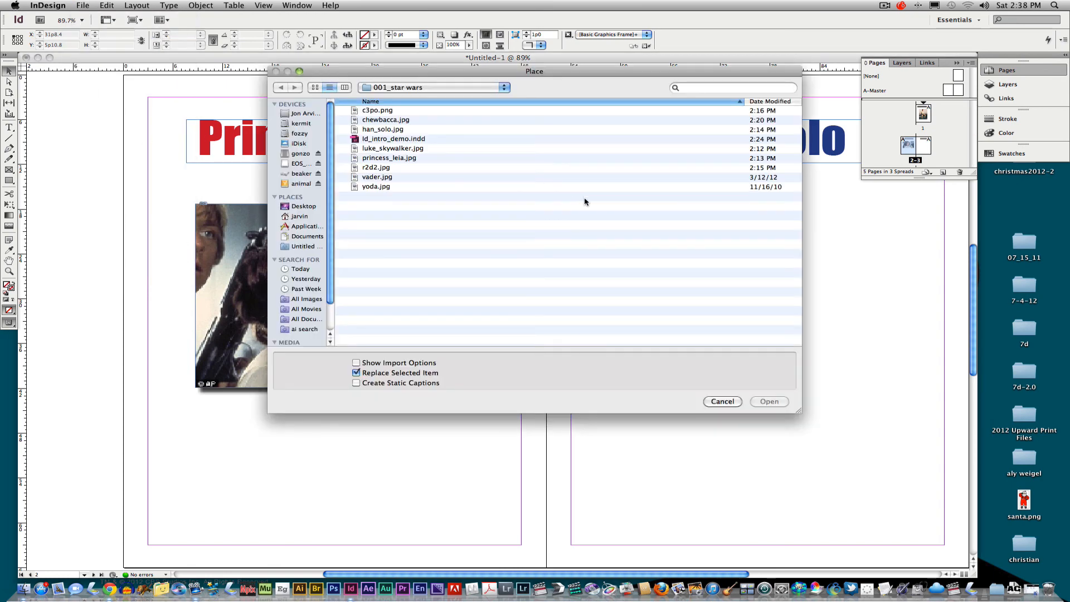
left_click(385, 131)
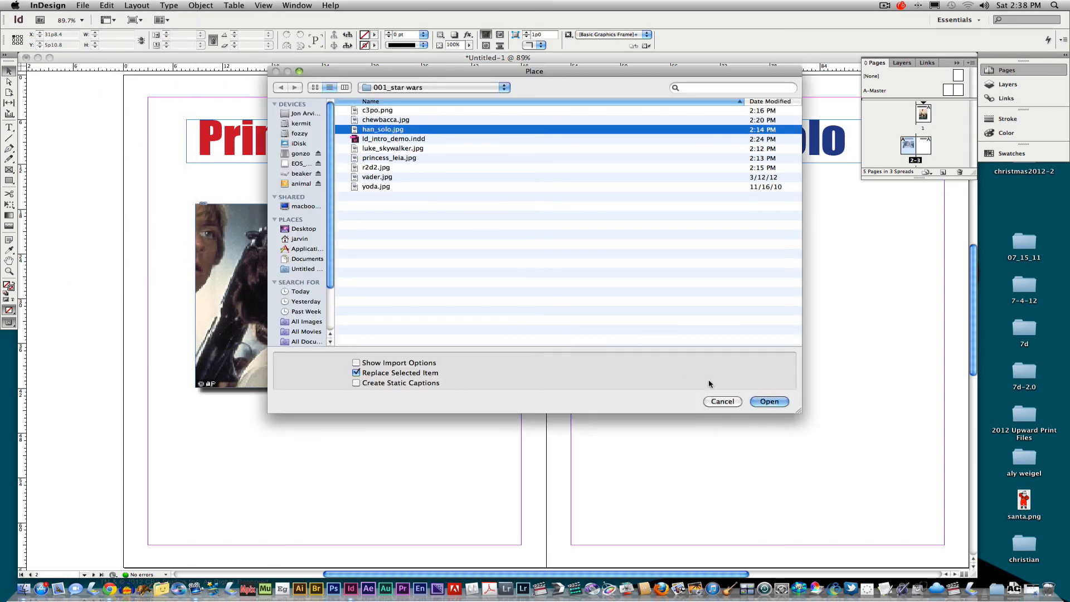
left_click(769, 401)
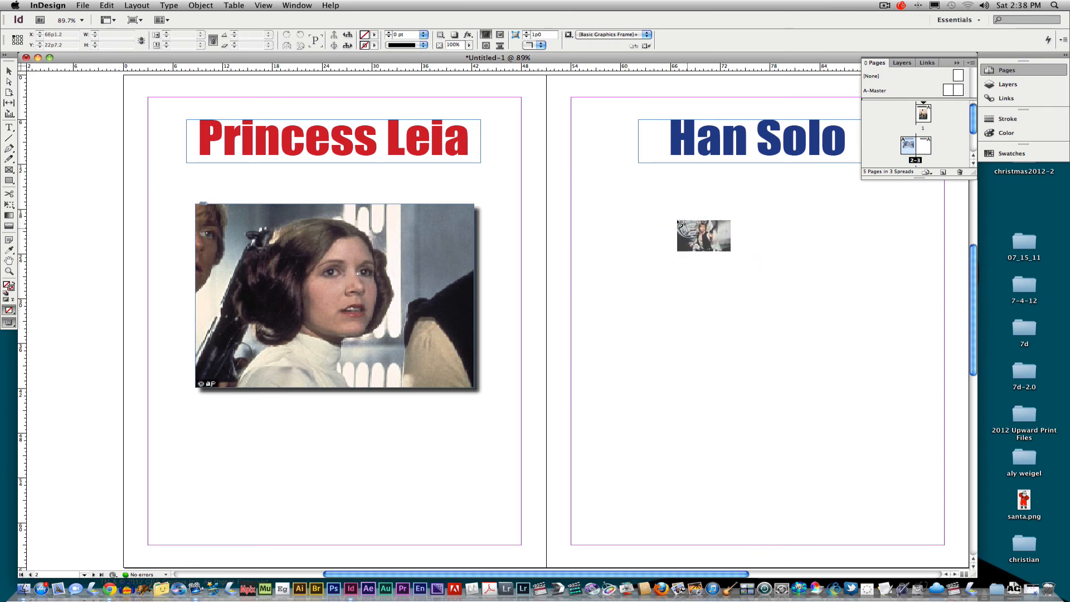
left_click_drag(640, 224, 904, 405)
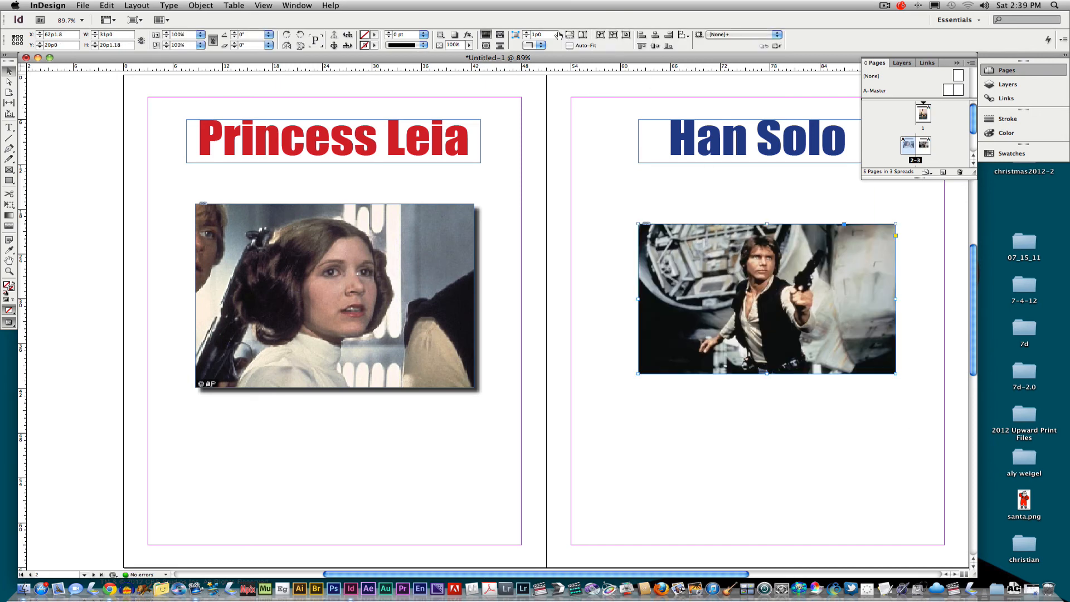
left_click(569, 46)
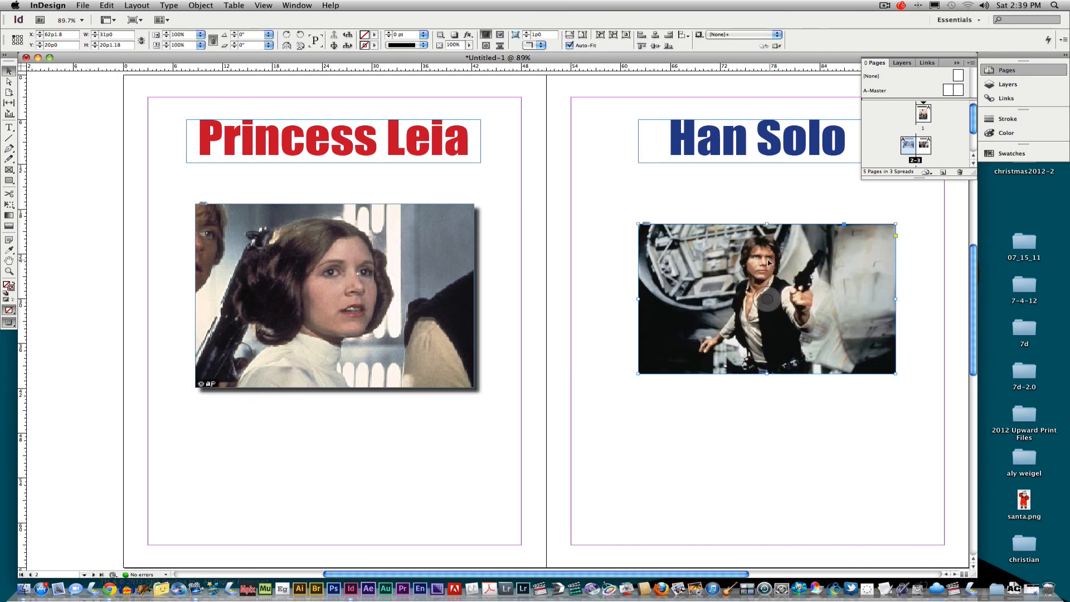
- Apply a Basic Feather effect to the Han Solo photo with a feather width of 2p9
right_click(743, 263)
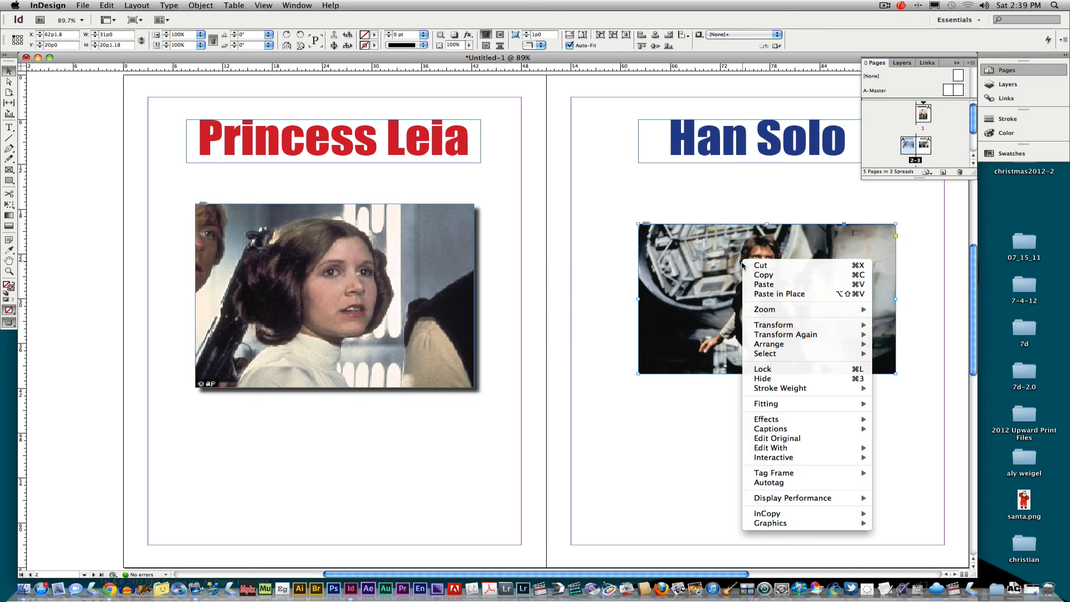
mouse_move(769, 421)
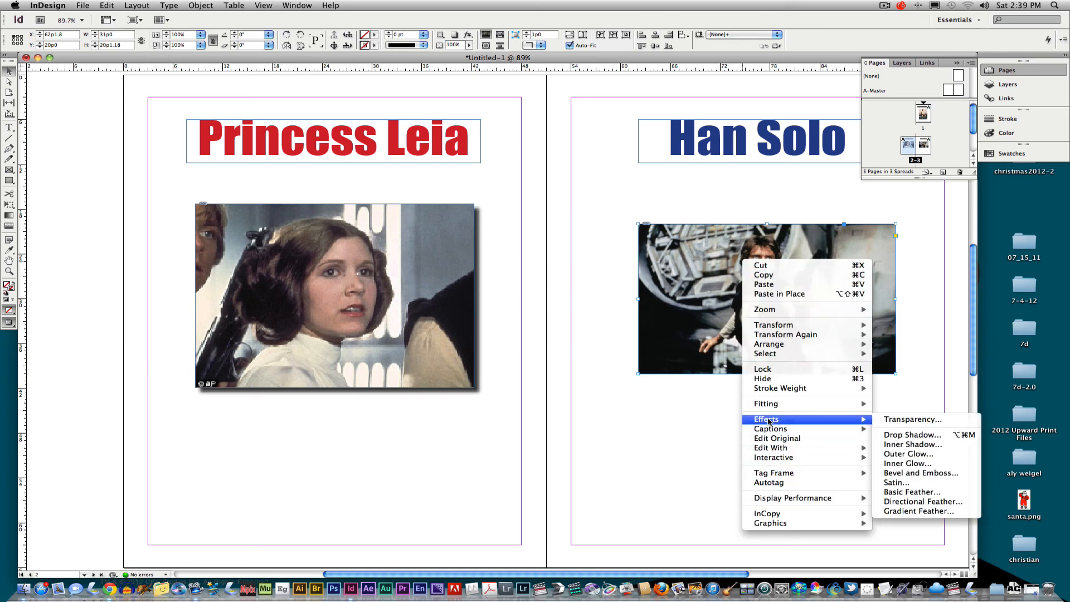
left_click(927, 491)
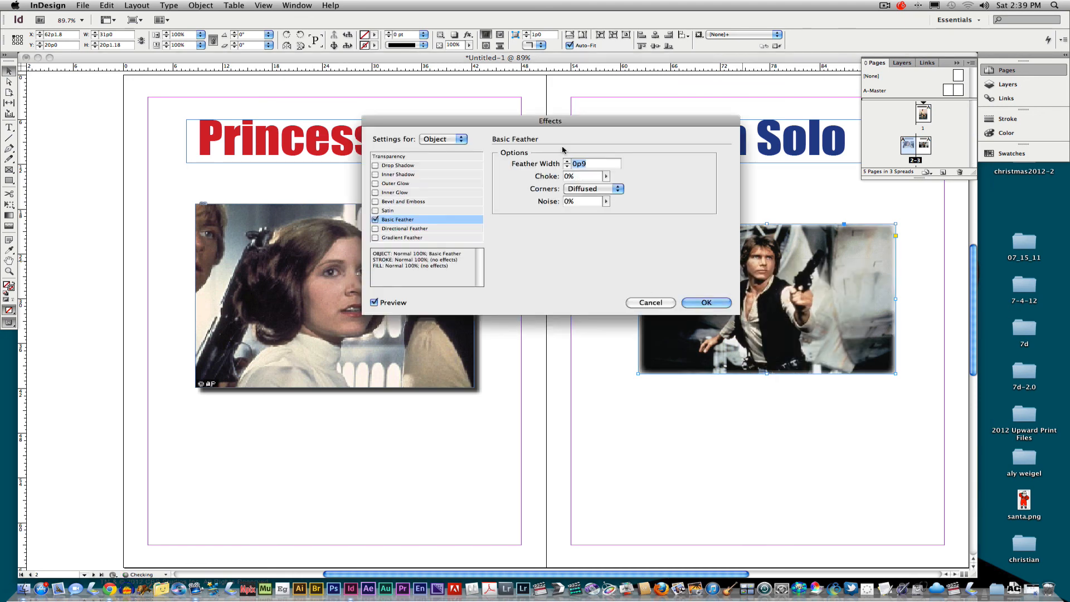
left_click_drag(574, 132, 551, 107)
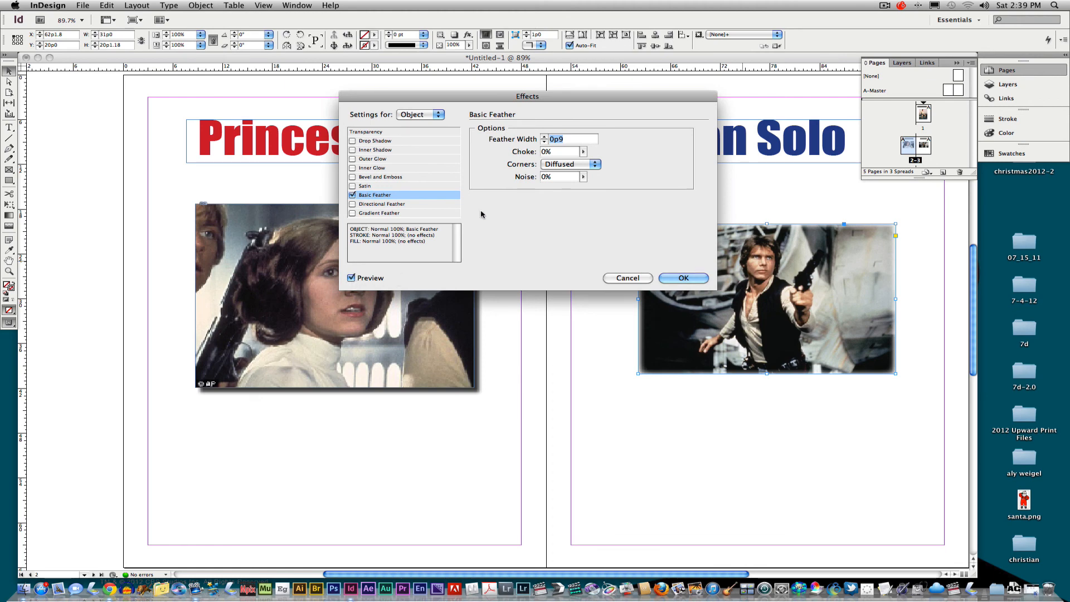
left_click(544, 137)
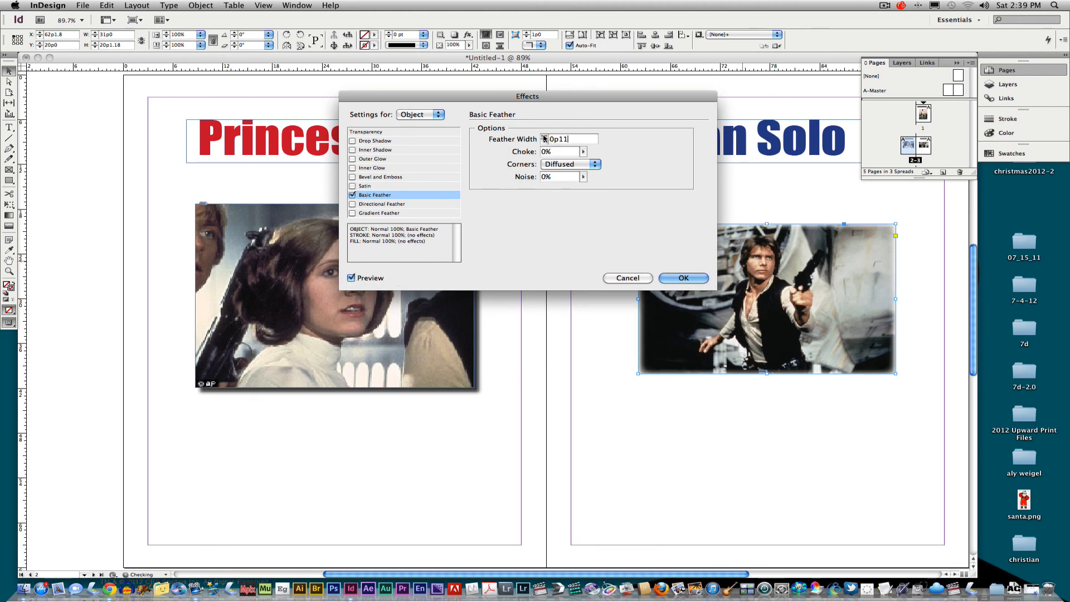
left_click(544, 137)
left_click(543, 137)
left_click(544, 137)
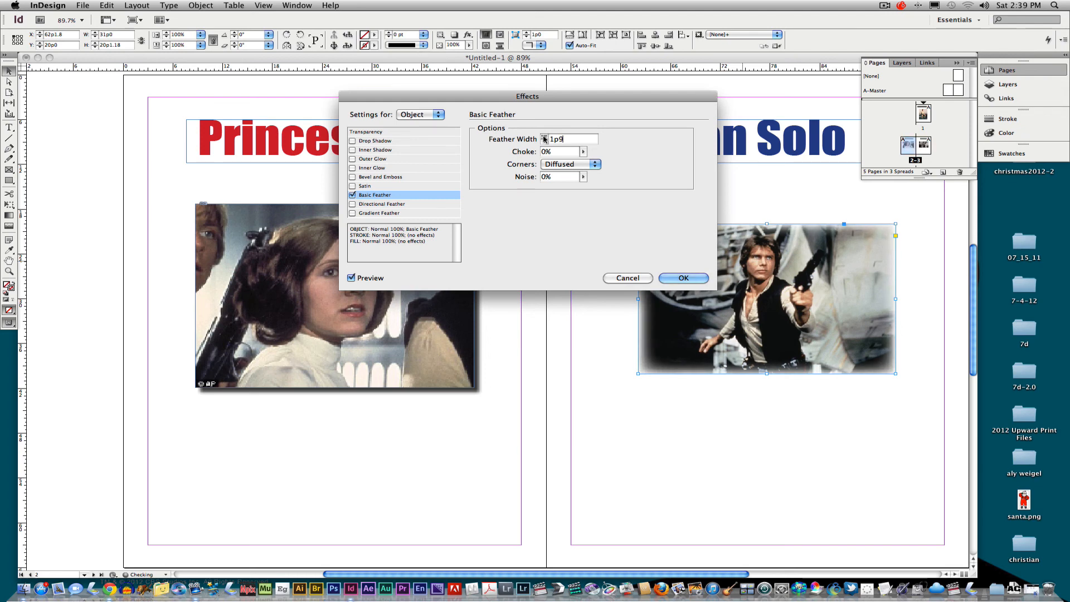
left_click(544, 137)
left_click(544, 137)
left_click(544, 137)
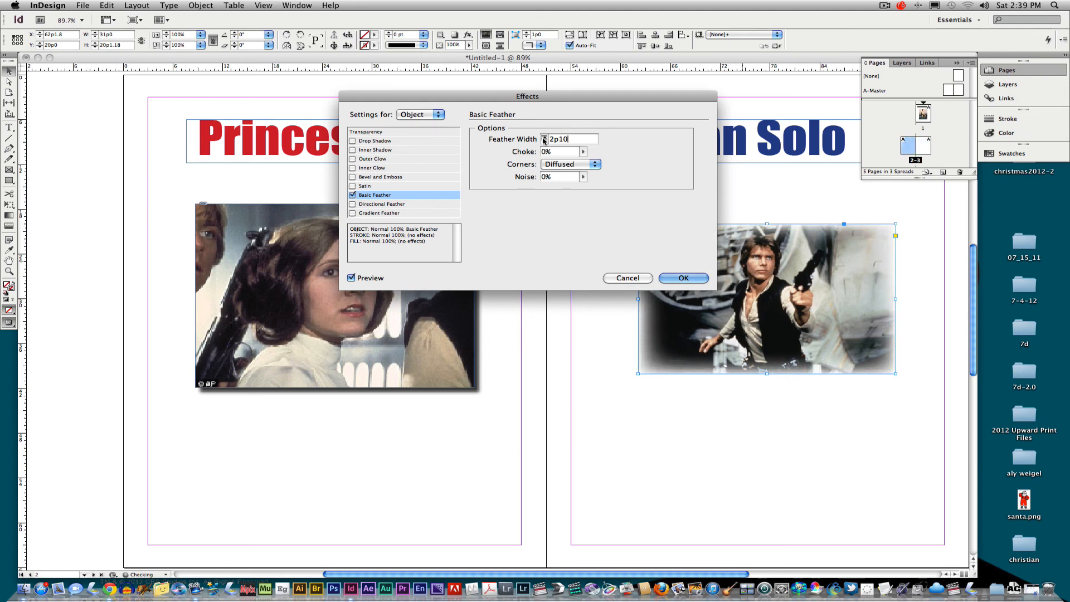
left_click(544, 137)
left_click(545, 141)
left_click(545, 141)
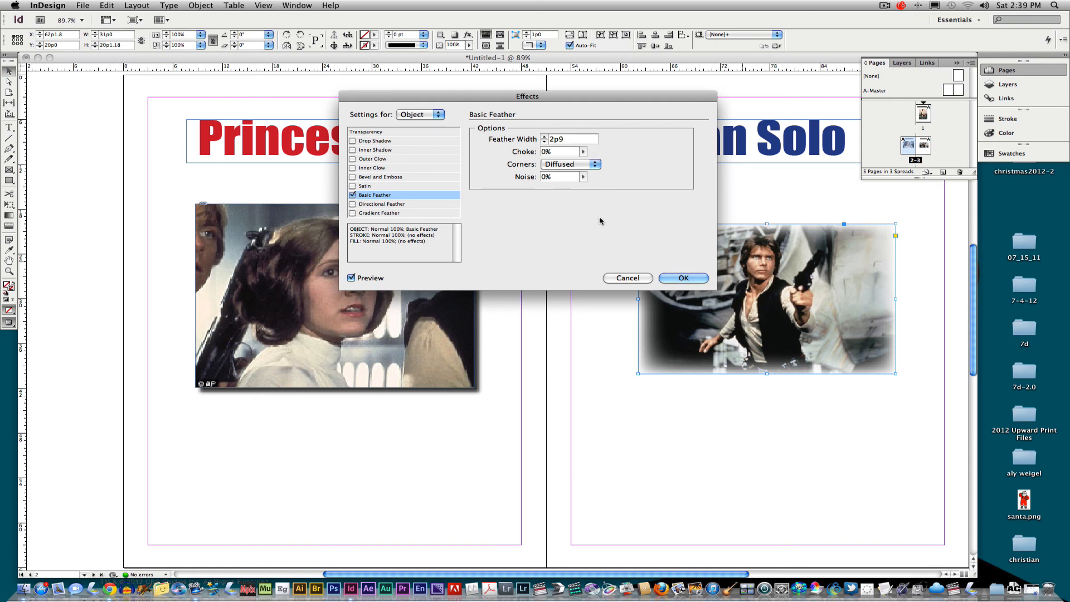
left_click(681, 278)
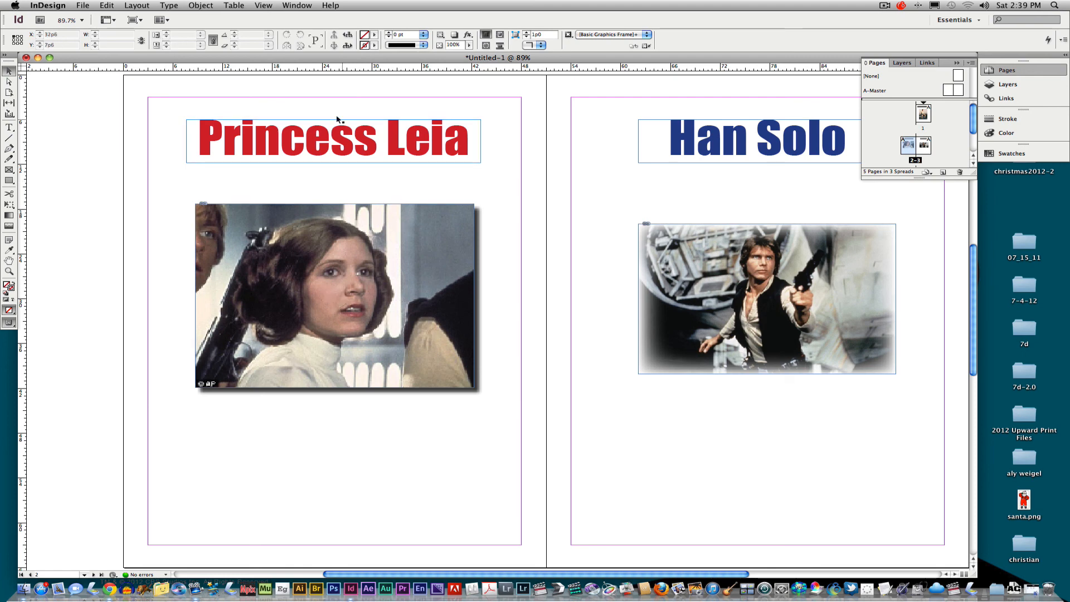
- View the spread in Preview screen mode and return it to Normal mode
left_click(84, 5)
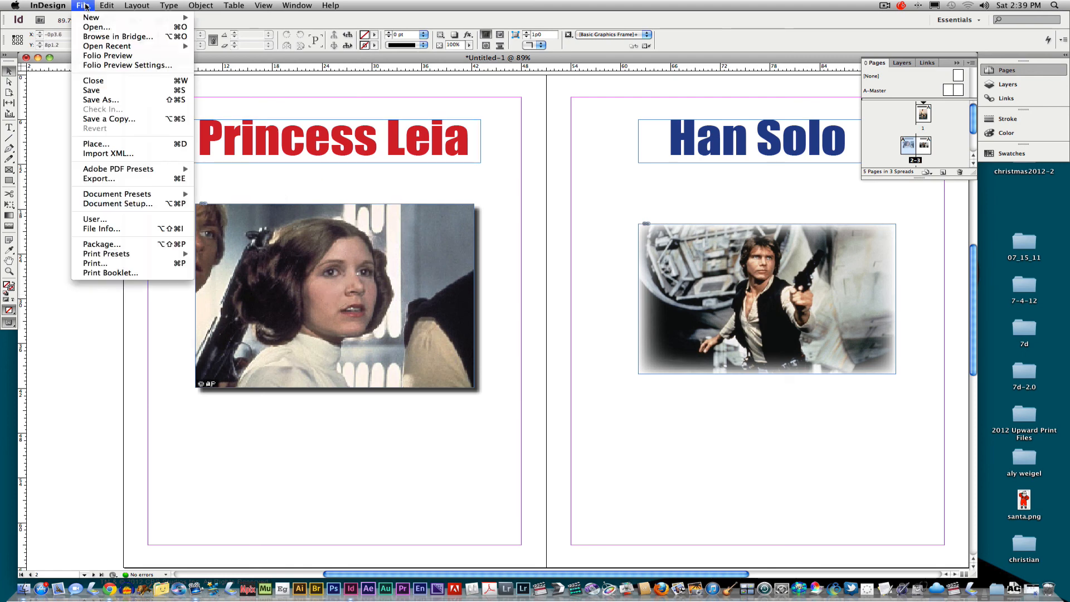
left_click(72, 349)
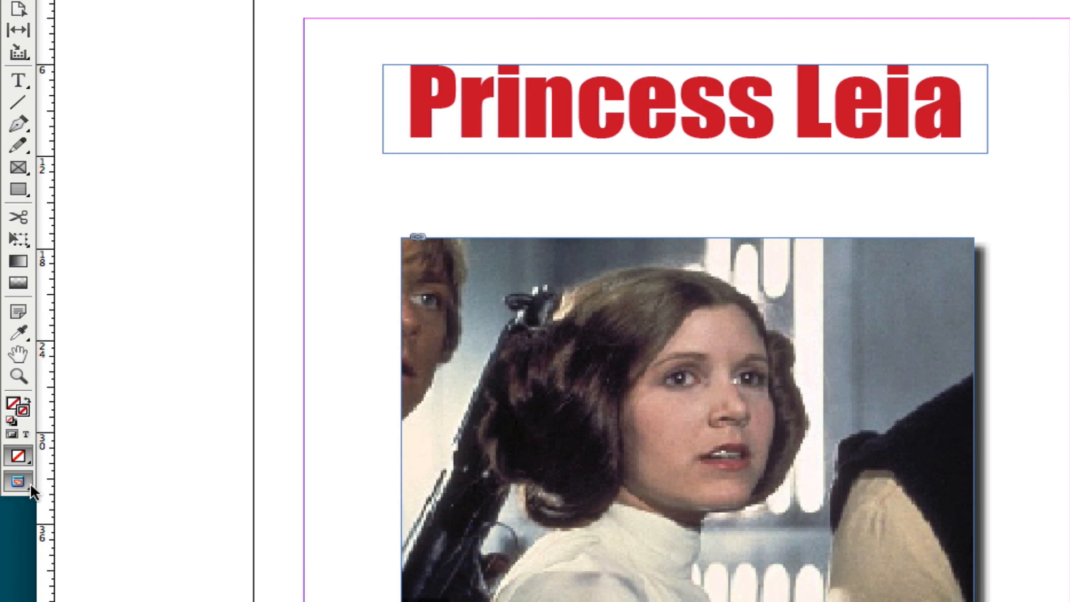
left_click(18, 481)
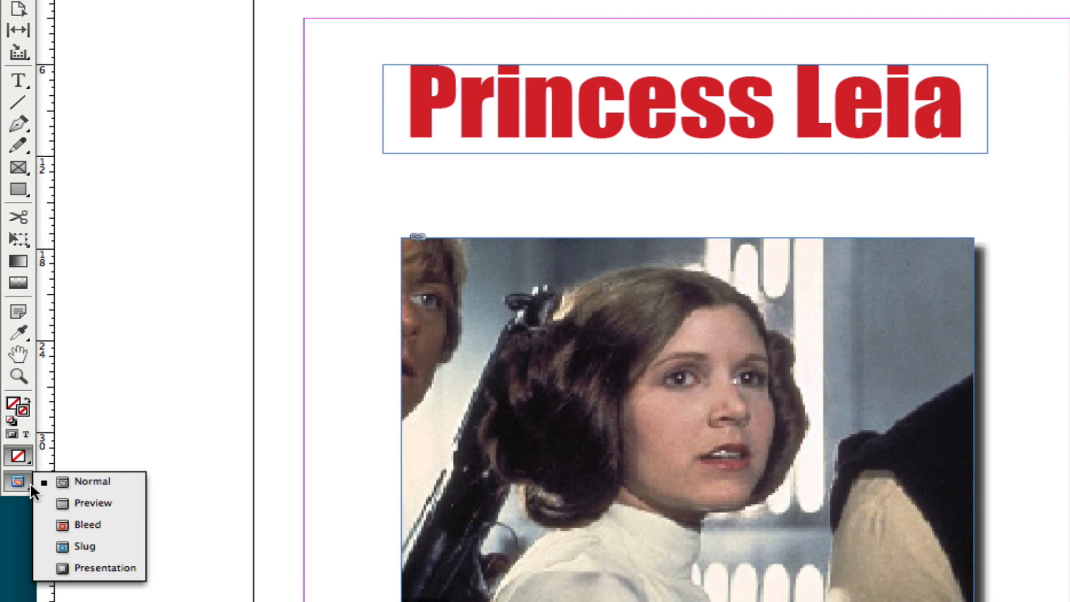
left_click(88, 505)
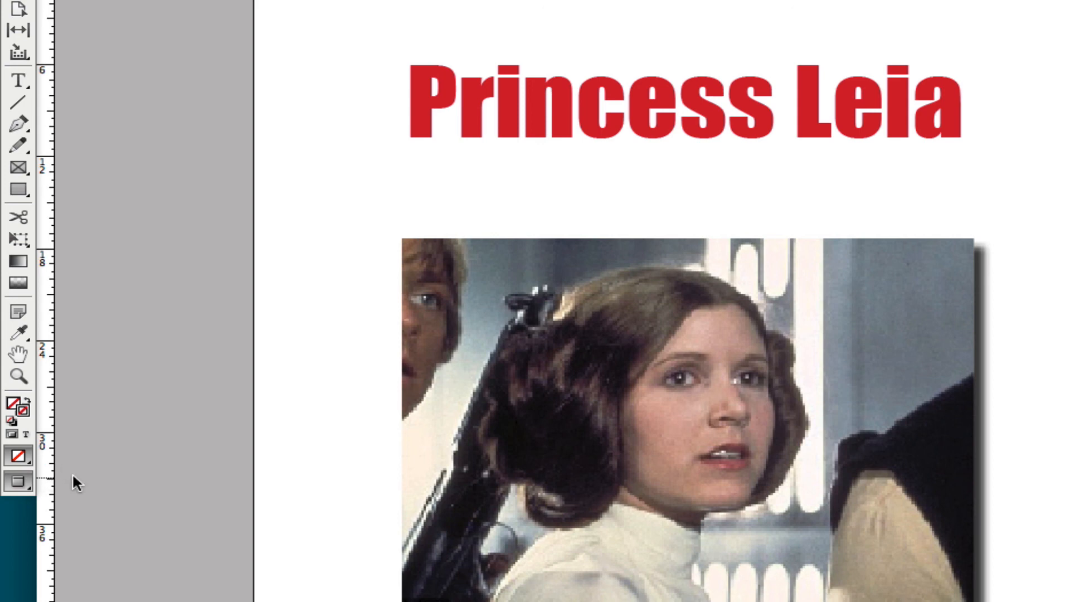
left_click(18, 481)
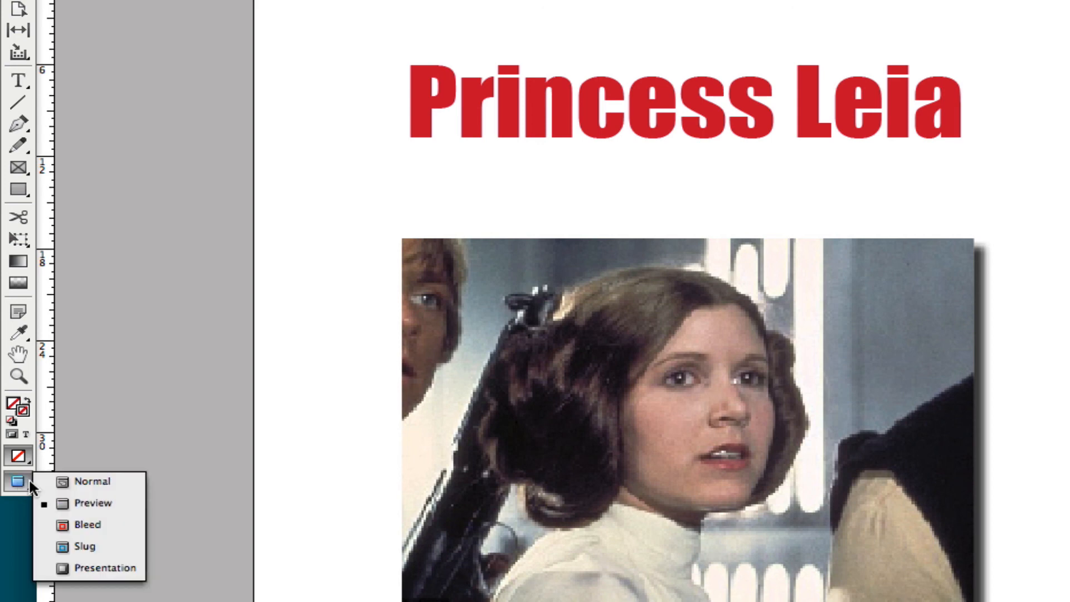
left_click(95, 481)
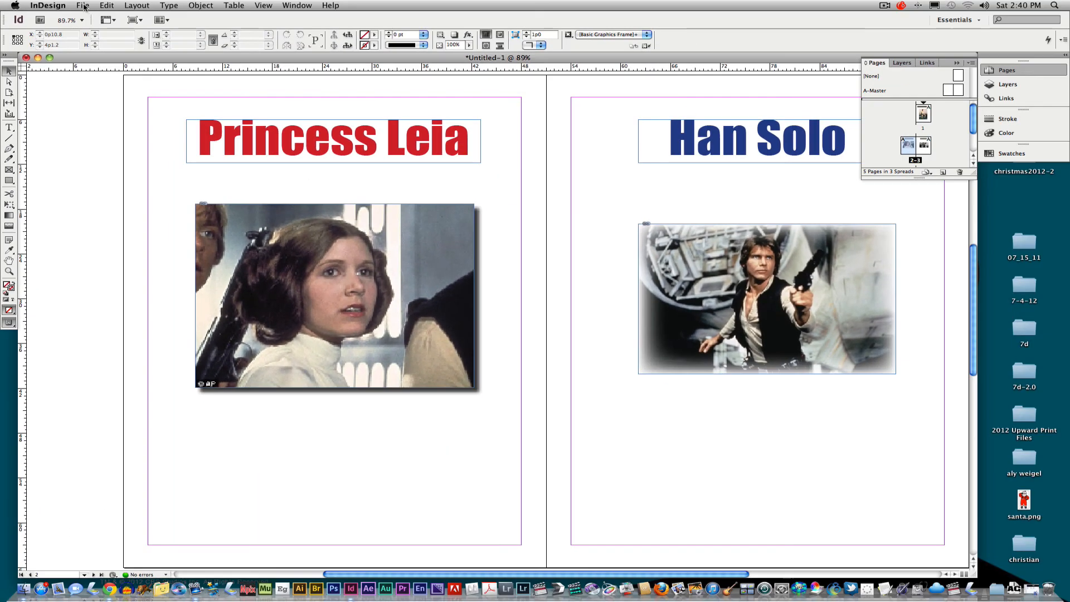
left_click(83, 7)
left_click(106, 101)
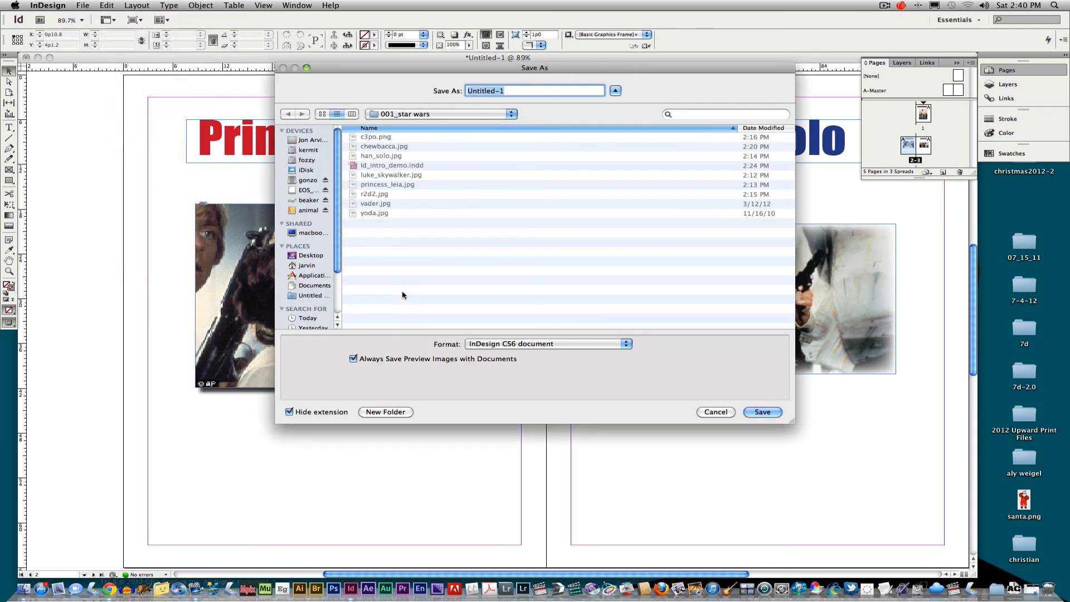
type("indesign ")
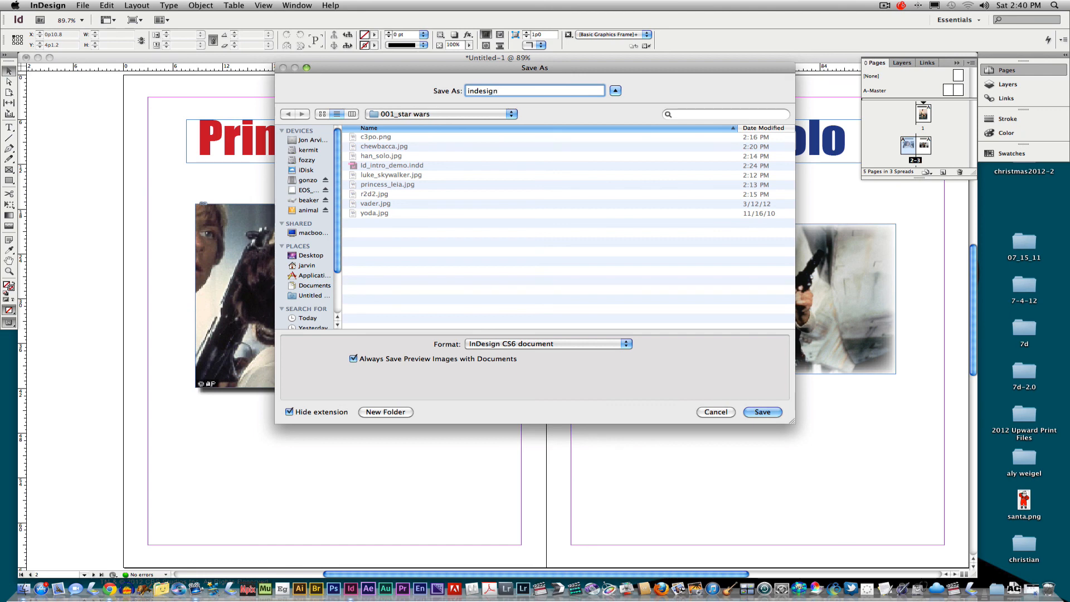
type("1")
left_click(716, 412)
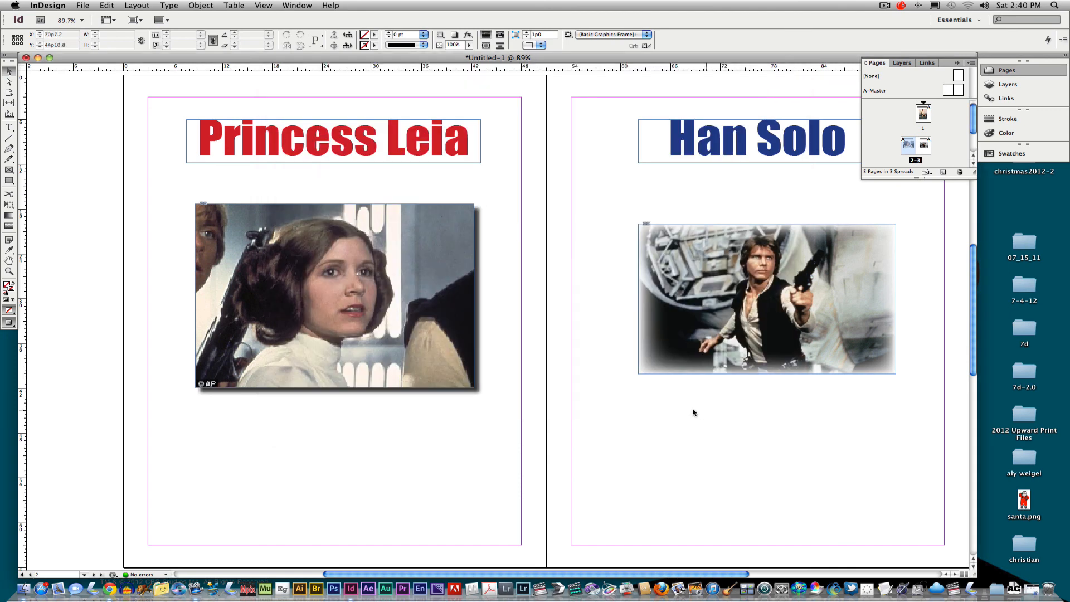